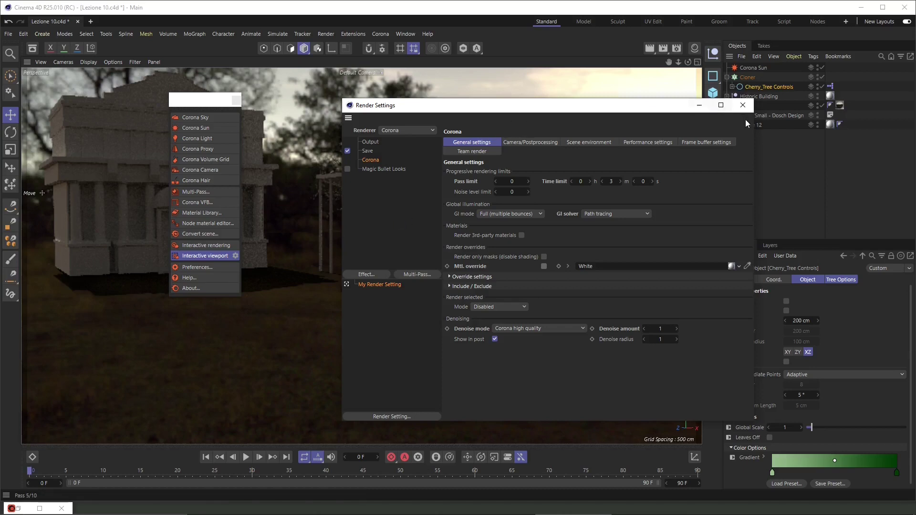
Close Render Settings, move the Corona palette aside and switch off the Corona interactive viewport.
left_click(743, 105)
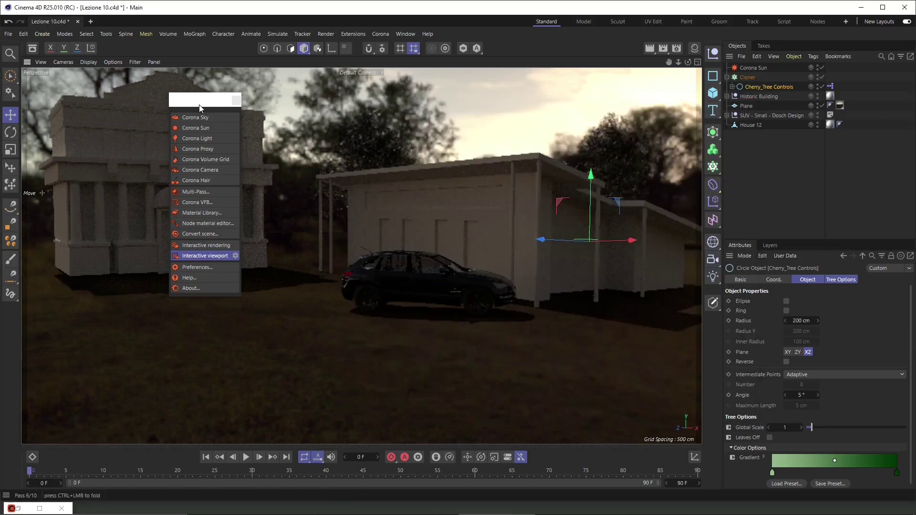
left_click_drag(199, 105, 642, 157)
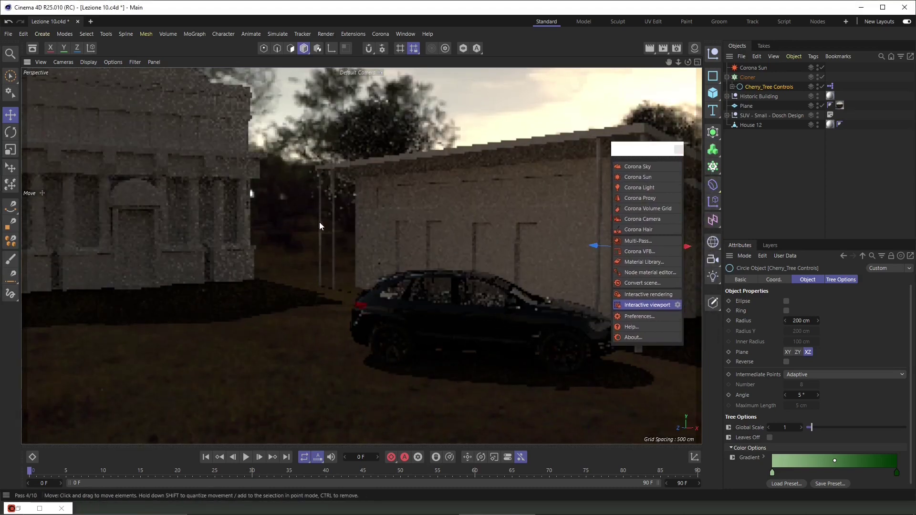
scroll(308, 222, "up", 10)
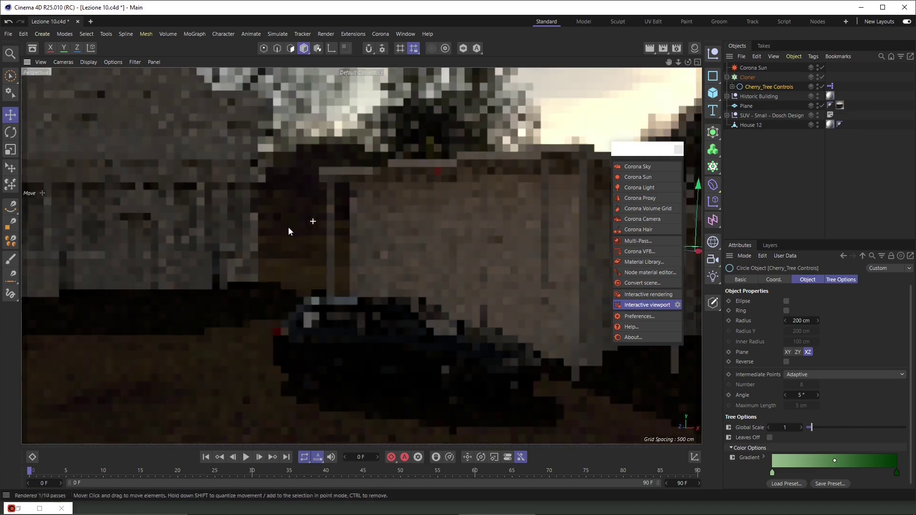
scroll(313, 235, "down", 10)
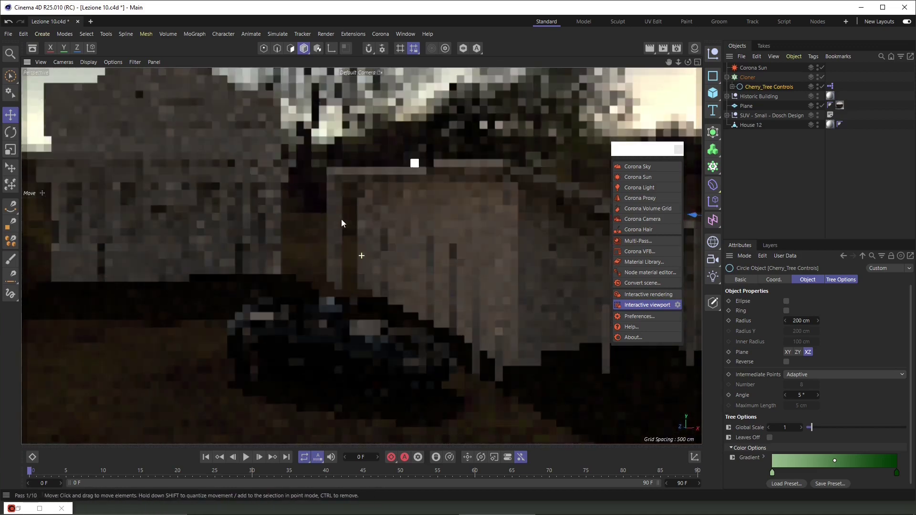
scroll(341, 219, "up", 6)
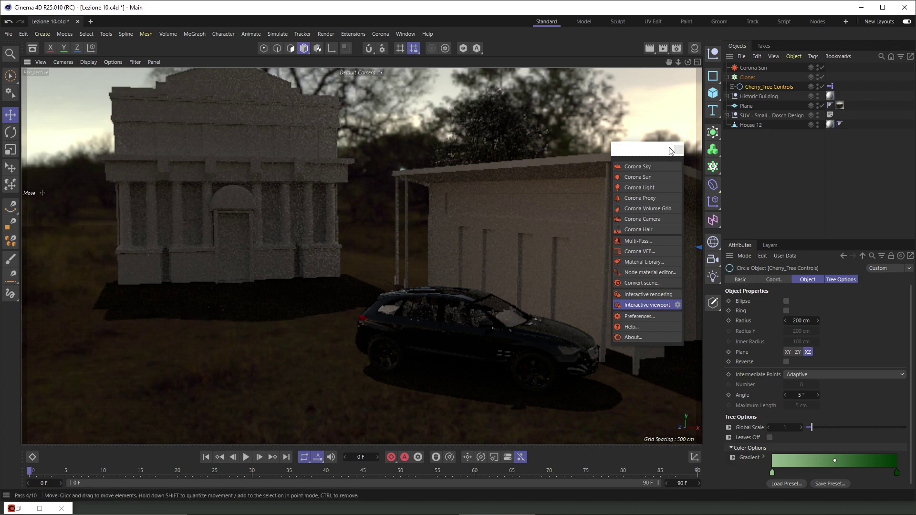
left_click(647, 306)
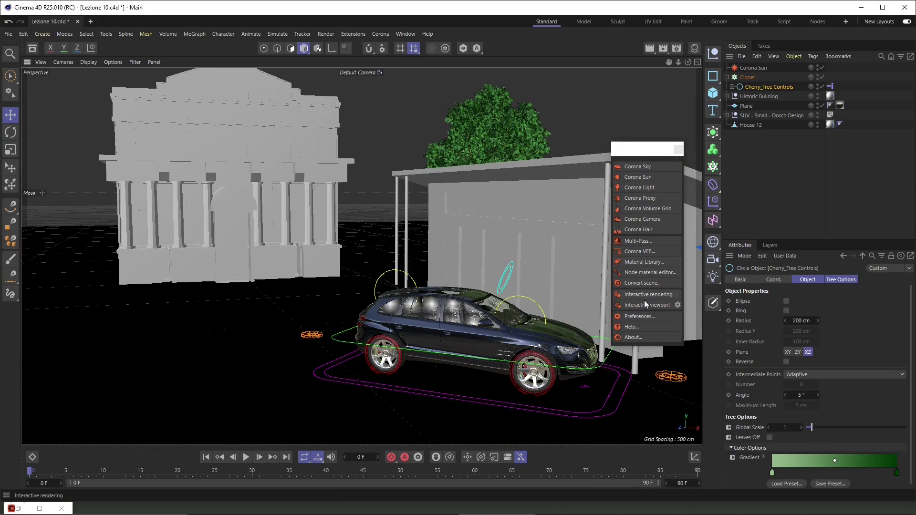
left_click(635, 256)
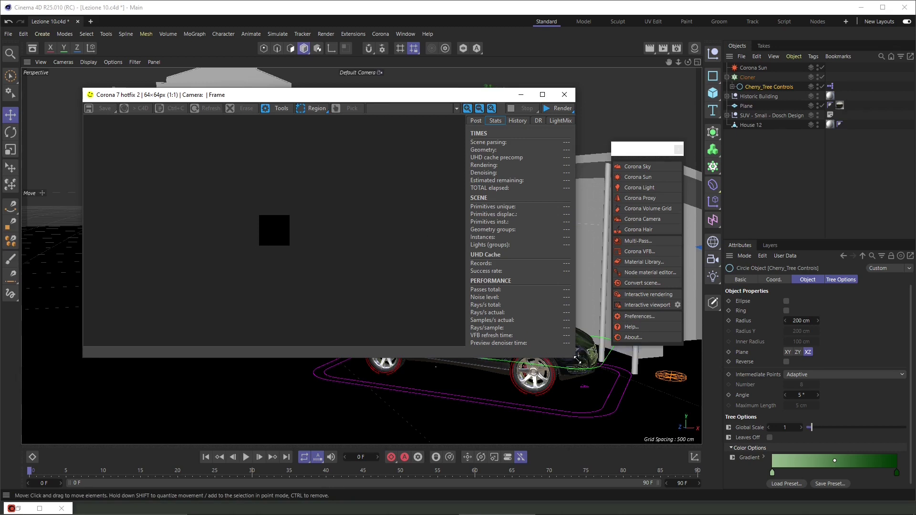
left_click_drag(578, 359, 634, 409)
left_click_drag(385, 99, 359, 93)
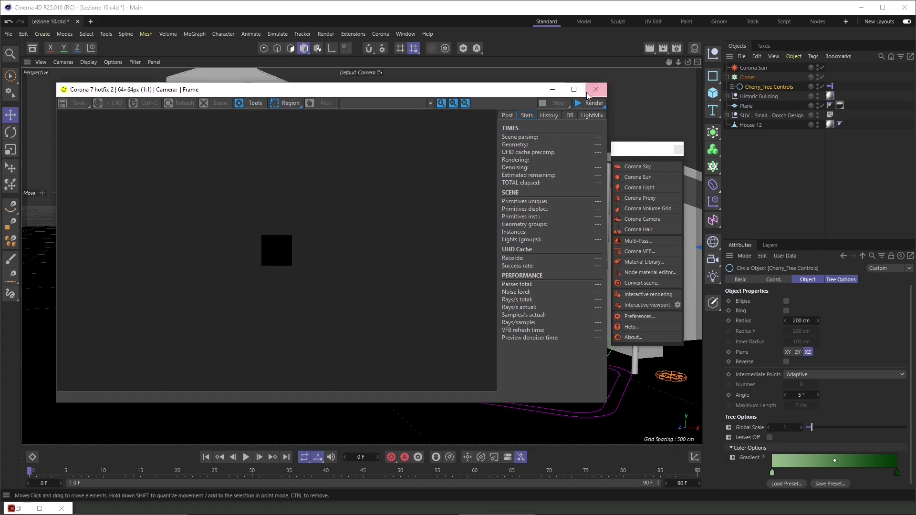
left_click(592, 115)
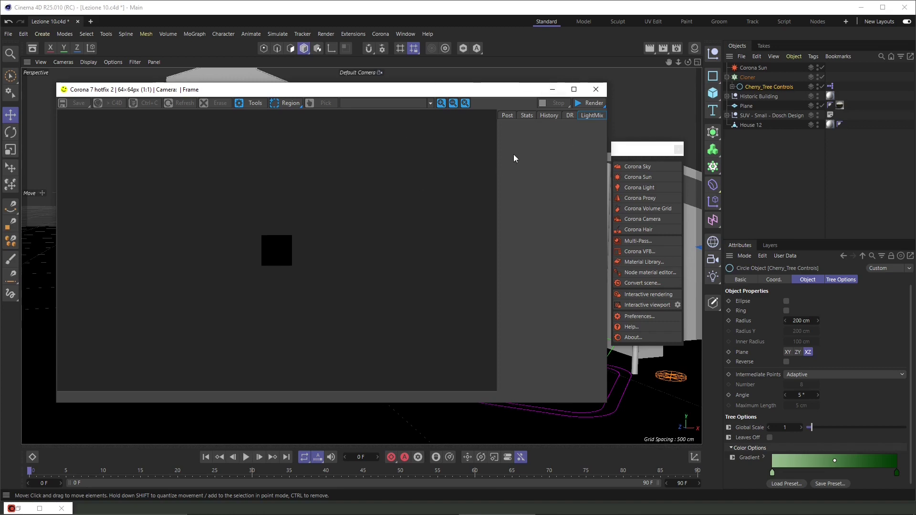
left_click(596, 90)
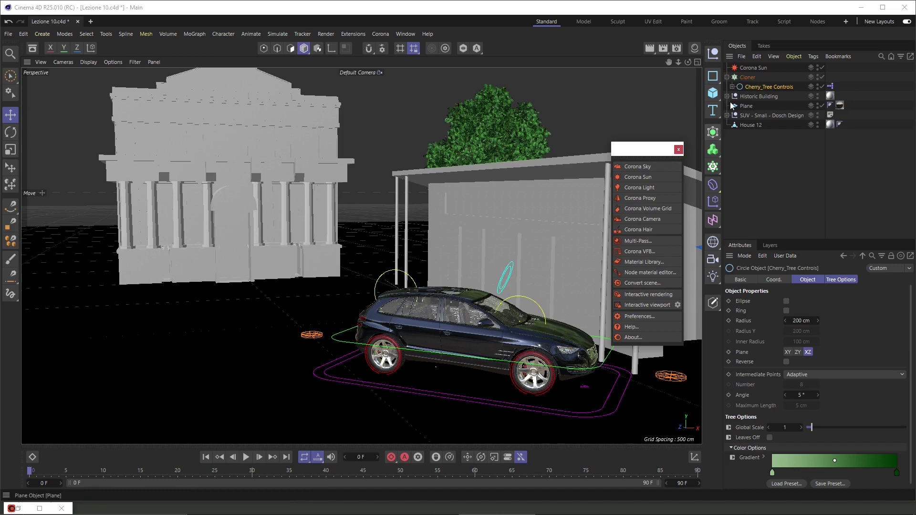
left_click(750, 67)
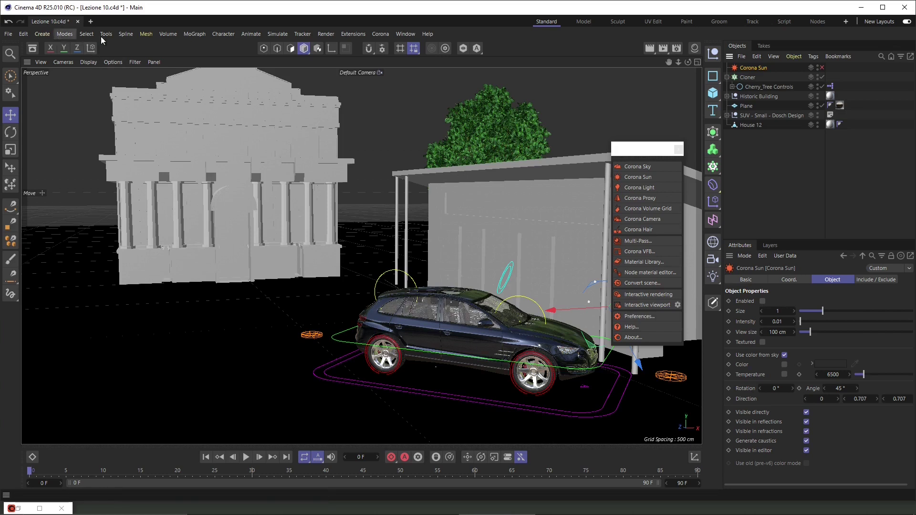
left_click_drag(653, 149, 657, 119)
left_click(642, 148)
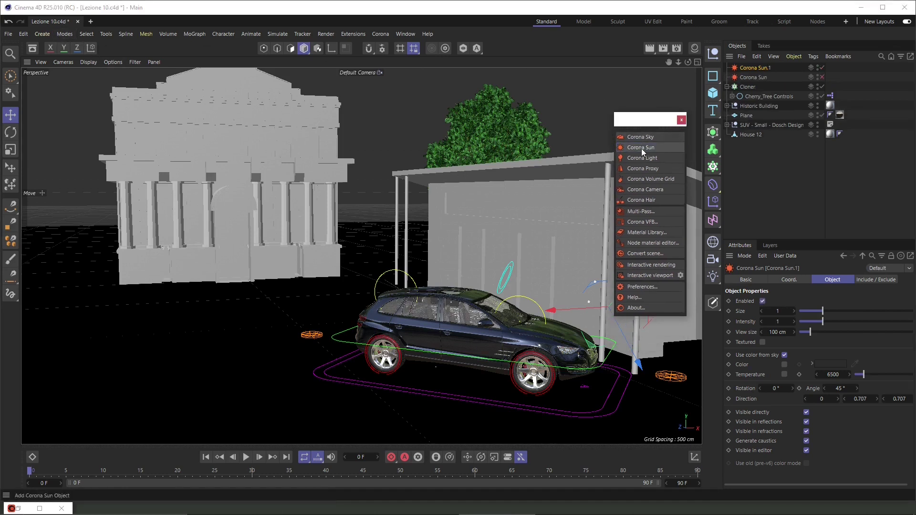
right_click(752, 70)
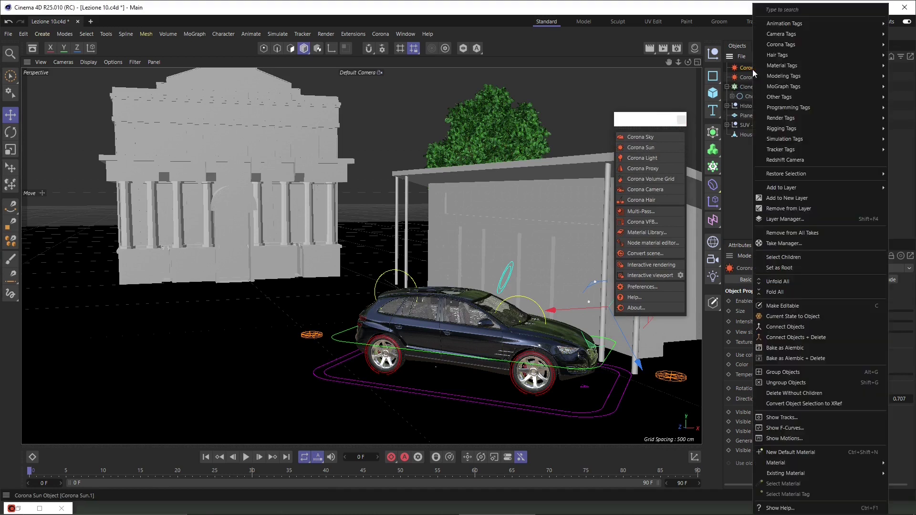
key("Escape")
key("Delete")
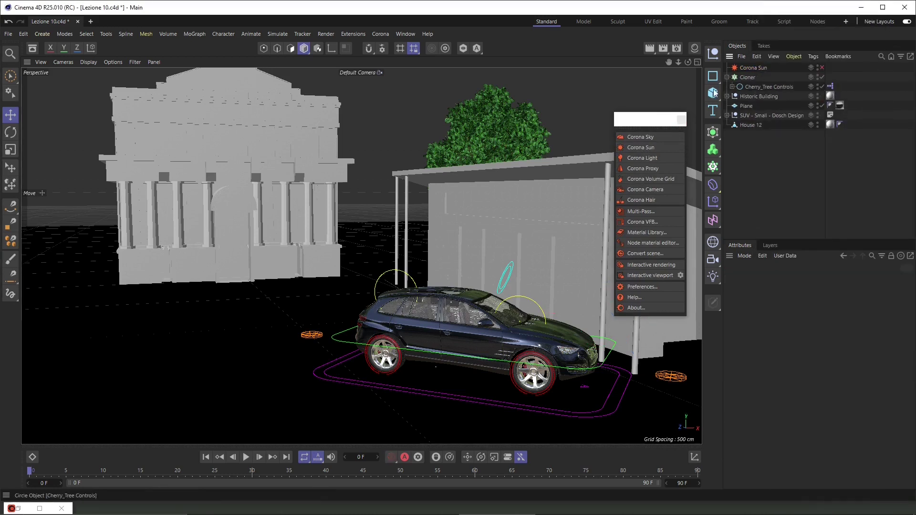
Add a Corona Light and slide it toward the historic building.
left_click(652, 158)
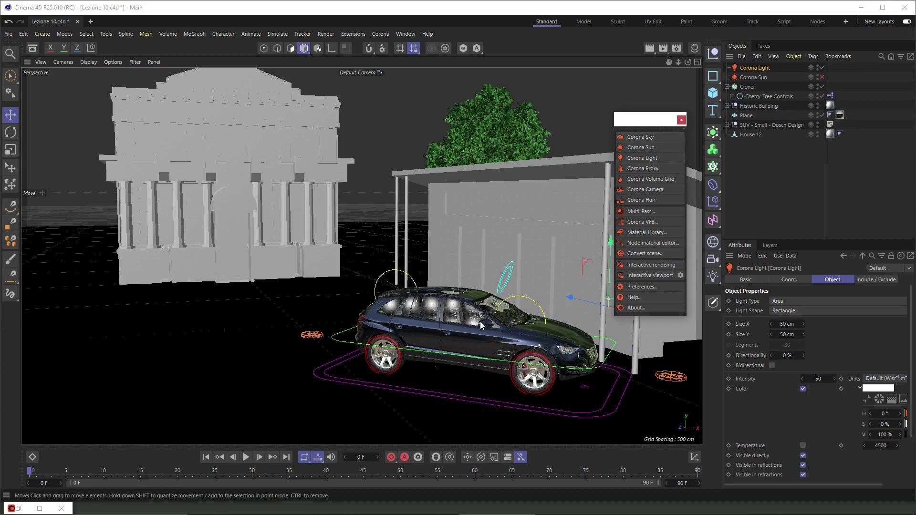
left_click_drag(428, 282, 477, 271, "alt")
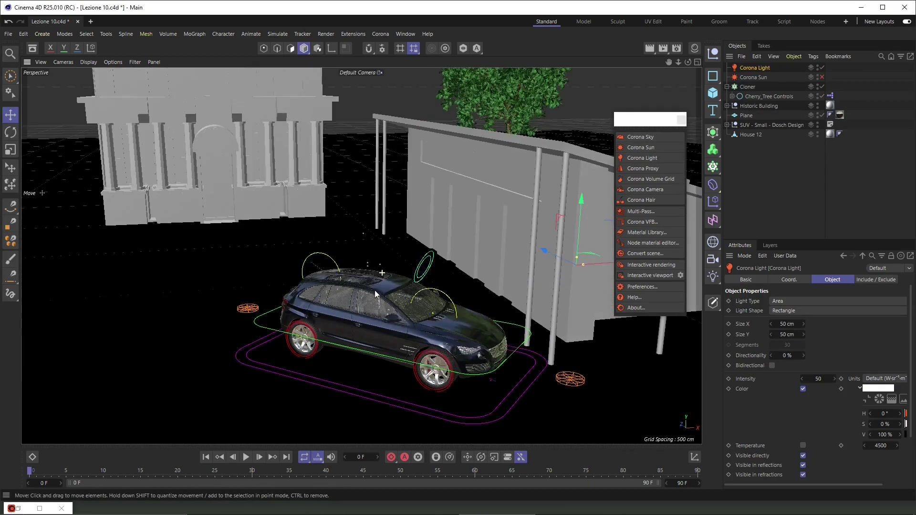
left_click_drag(600, 267, 174, 238)
key("o")
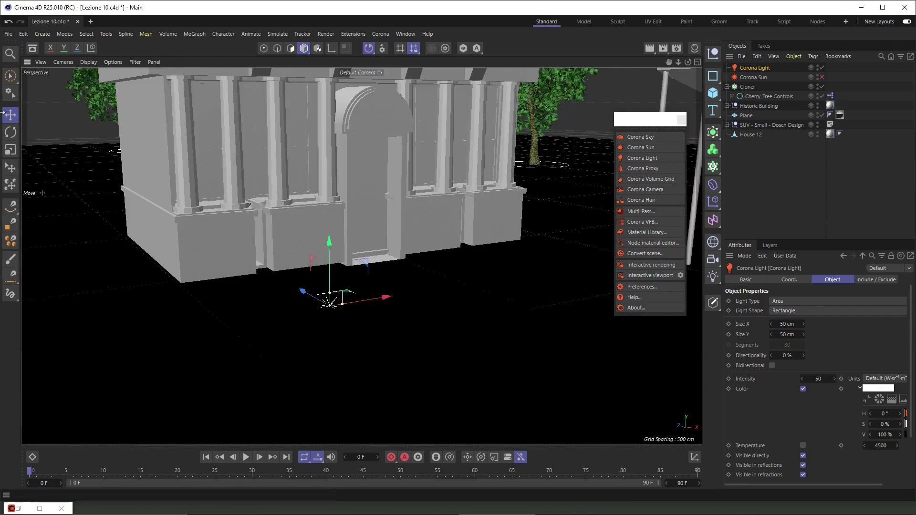
Tilt the light about 95°, shift it about 205 cm along Z, and show four viewports.
key("r")
left_click_drag(344, 286, 348, 341)
left_click(11, 114)
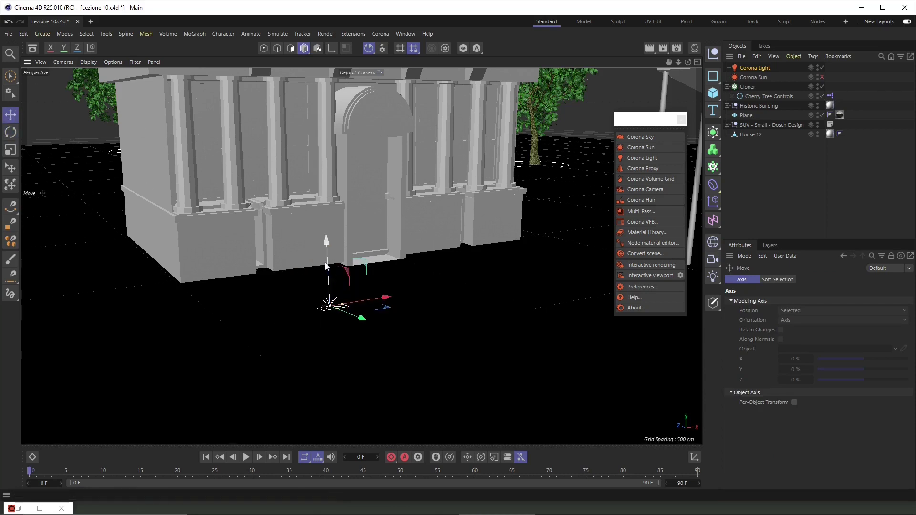
left_click_drag(390, 299, 287, 300)
middle_click(421, 197)
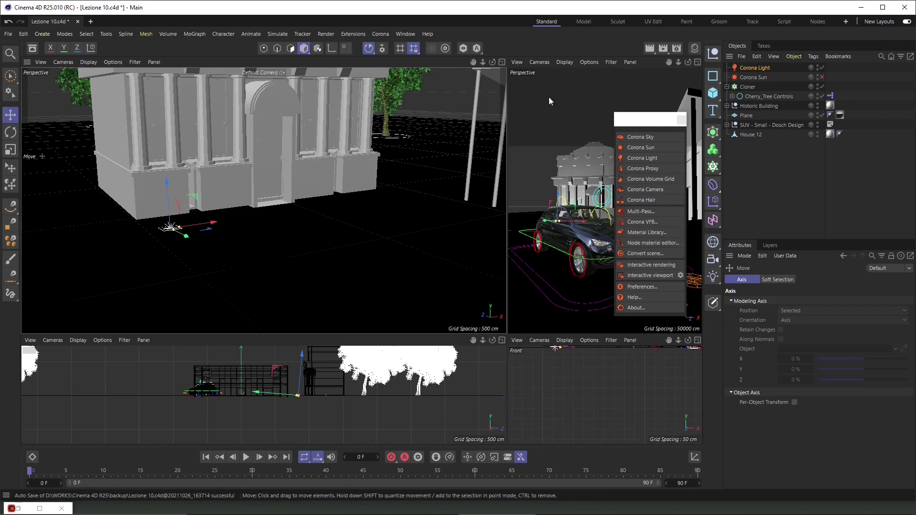
Turn the top-right view into a Top view and maximise it.
left_click(540, 63)
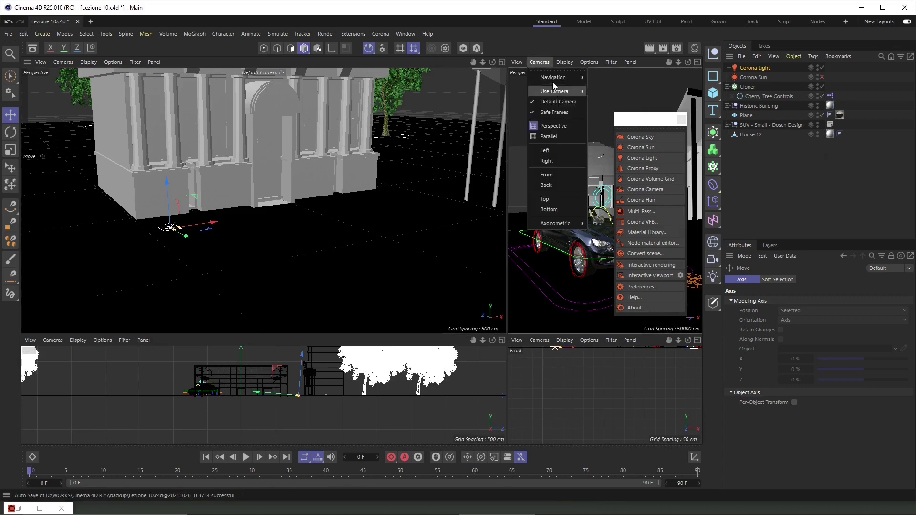
mouse_move(553, 83)
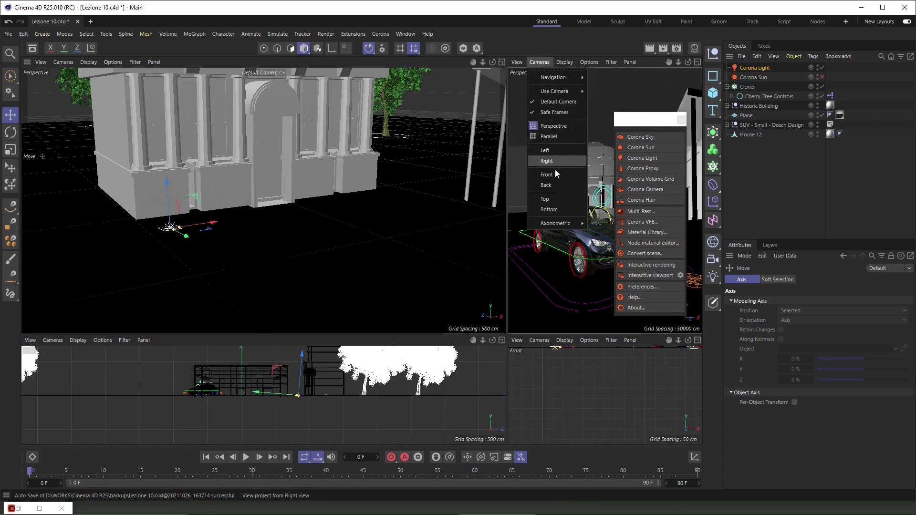
left_click(559, 200)
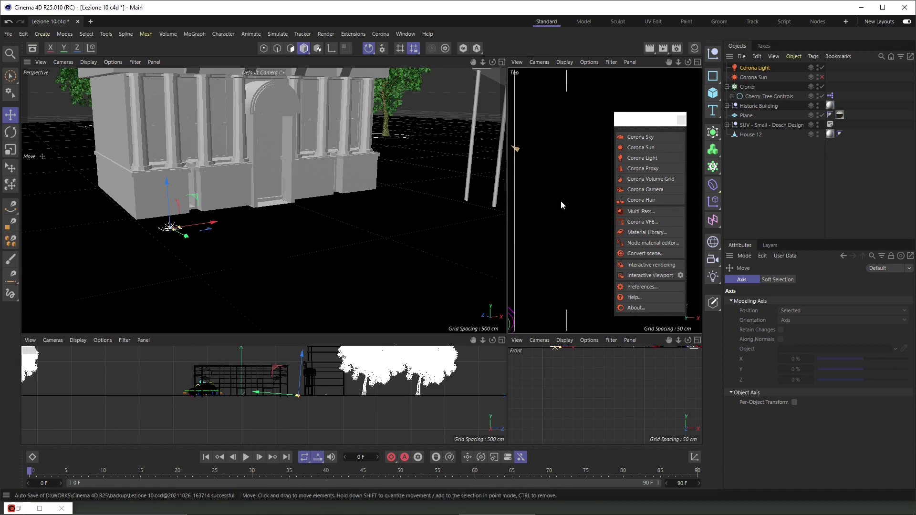
middle_click(562, 171)
Display the Top view as Lines and nudge the Corona Light up and left beside the building.
left_click(88, 63)
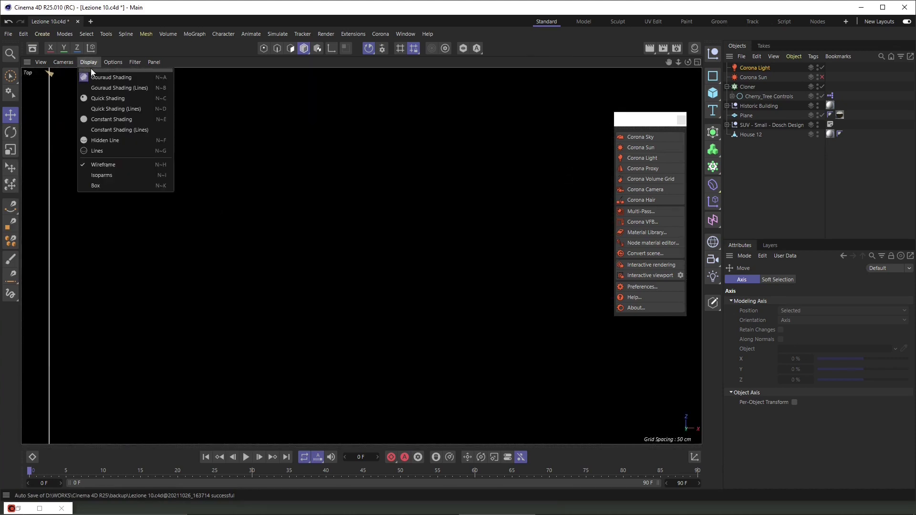
left_click(96, 151)
scroll(314, 236, "down", 5)
scroll(334, 184, "down", 4)
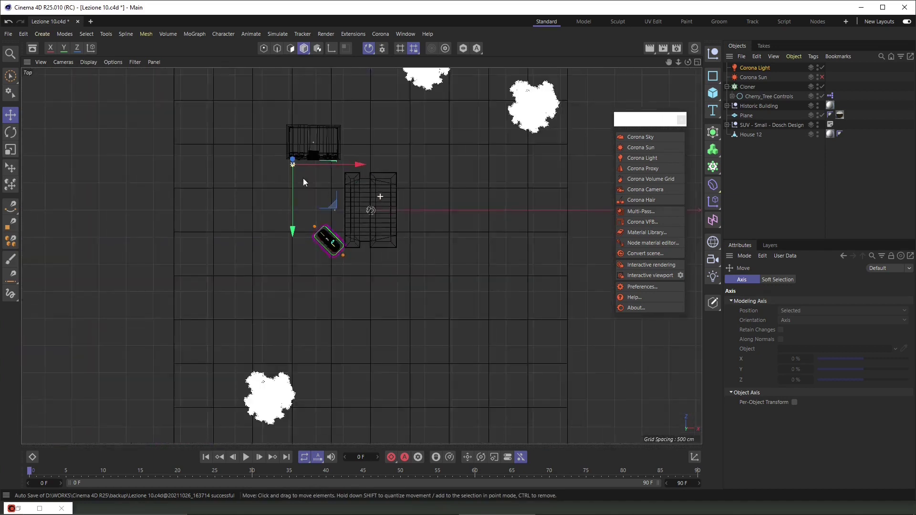
scroll(303, 178, "up", 10)
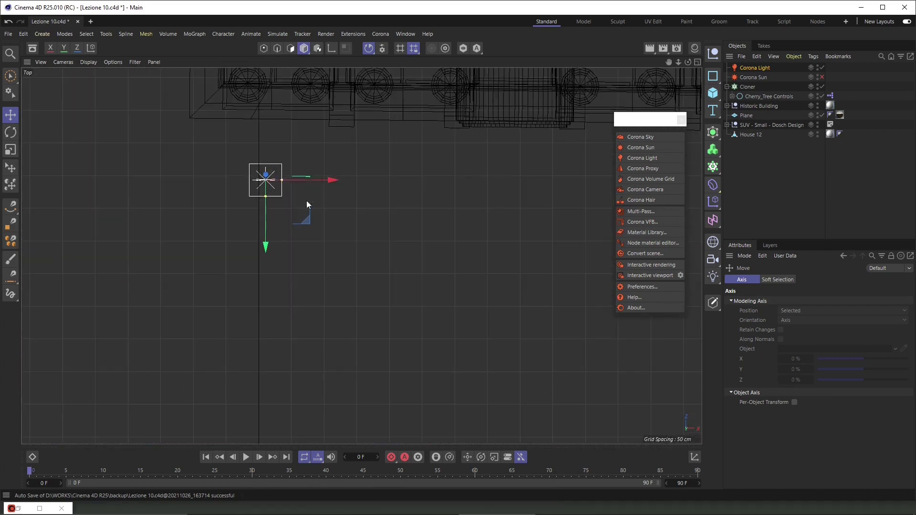
left_click_drag(307, 220, 292, 175)
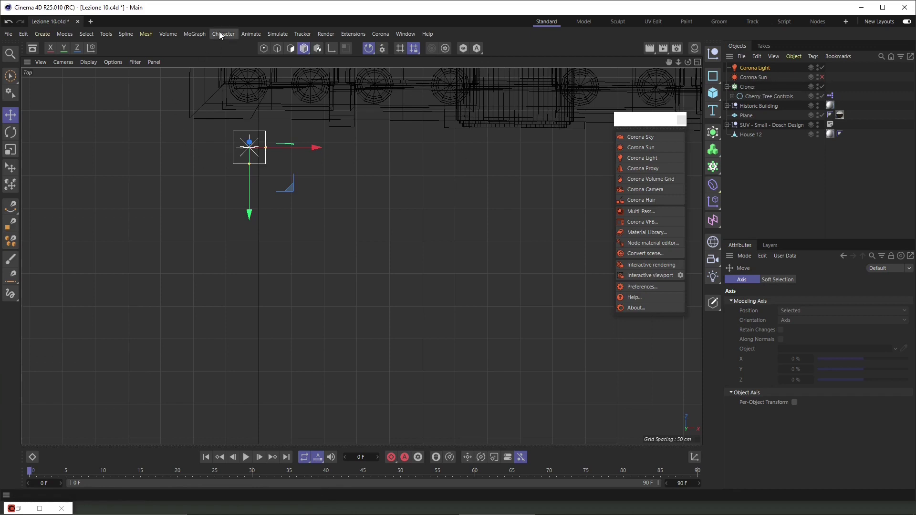
Add a Cloner, parent the Corona Light under Cloner.1, and select the cloner to see its Grid settings.
left_click(195, 34)
left_click(207, 64)
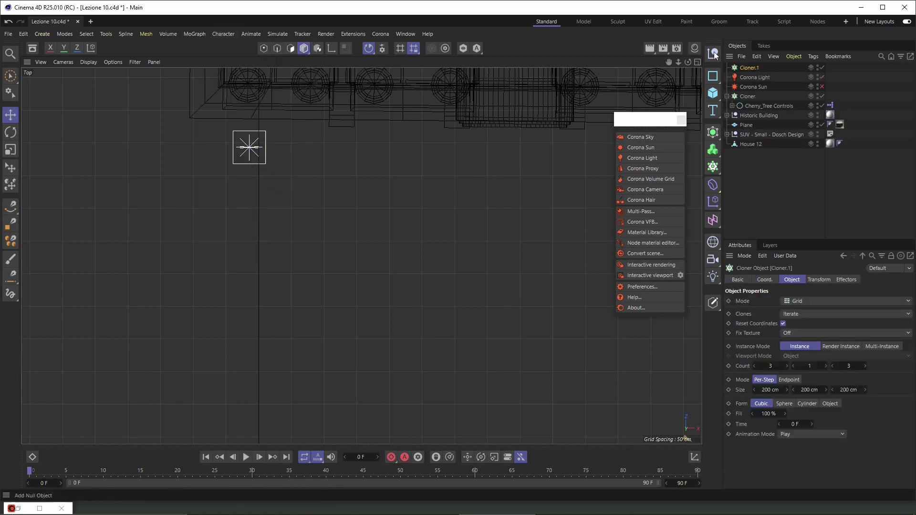
left_click_drag(749, 78, 750, 67)
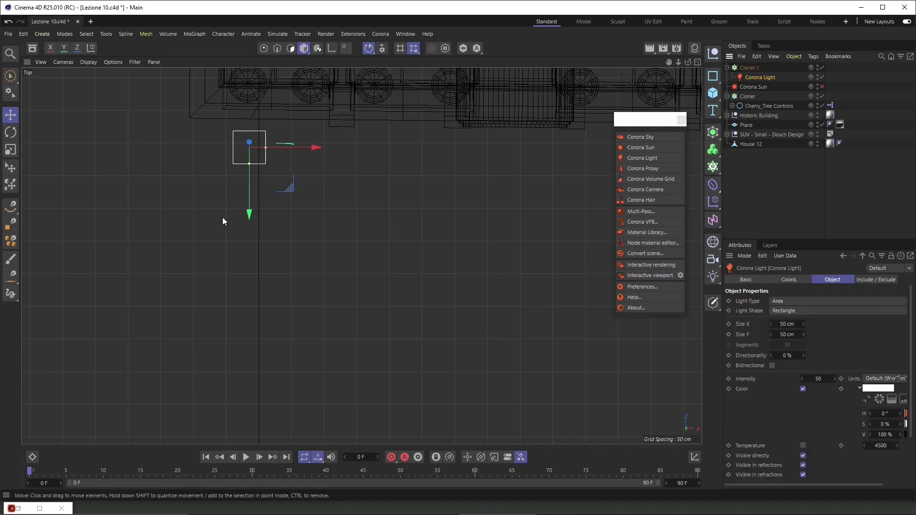
scroll(118, 230, "down", 2)
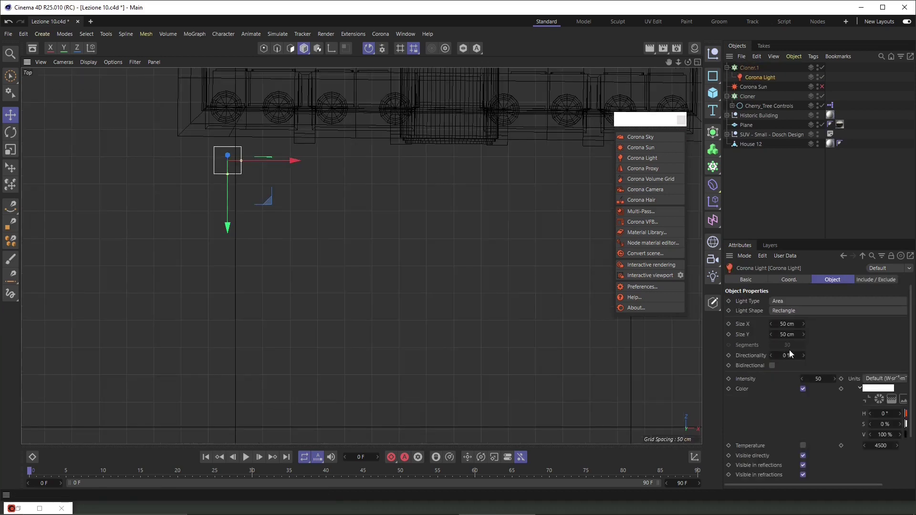
left_click(752, 68)
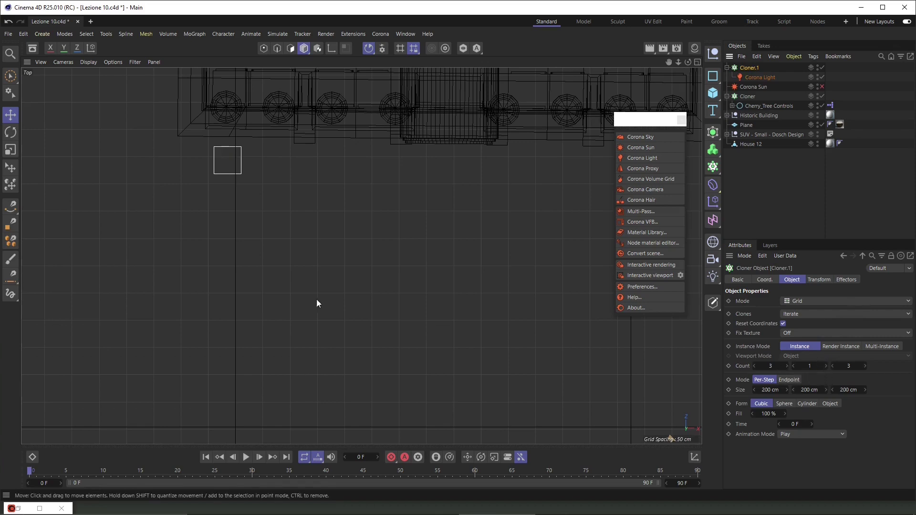
scroll(282, 253, "down", 10)
scroll(296, 238, "down", 5)
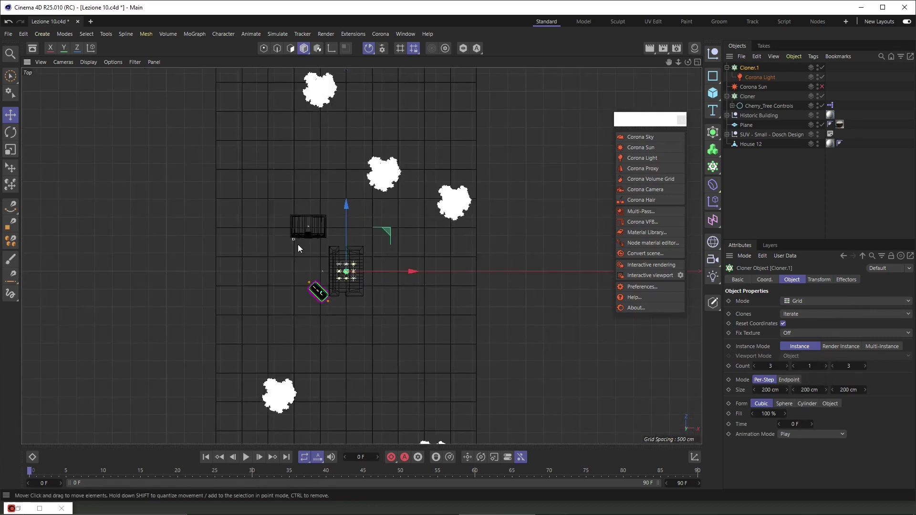
scroll(291, 275, "up", 4)
scroll(290, 279, "up", 6)
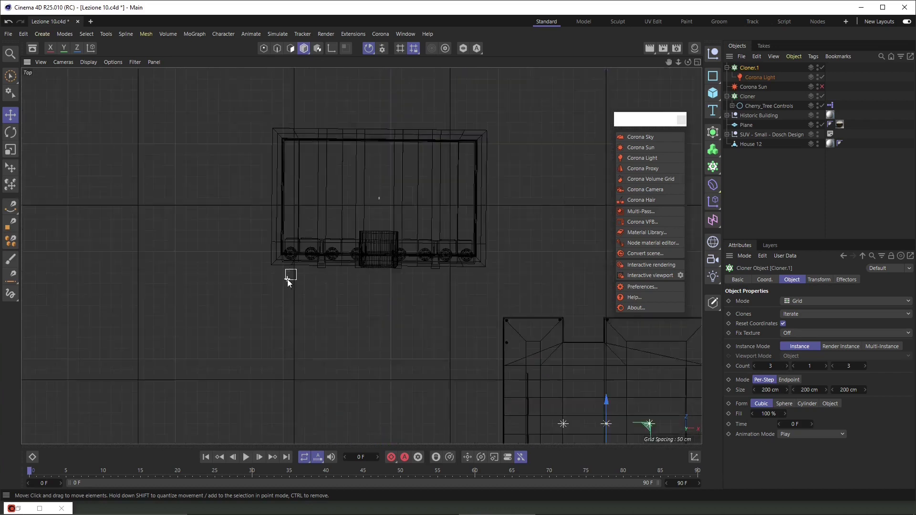
Switch Cloner.1 to Linear mode with a count of 8 lights.
left_click(794, 301)
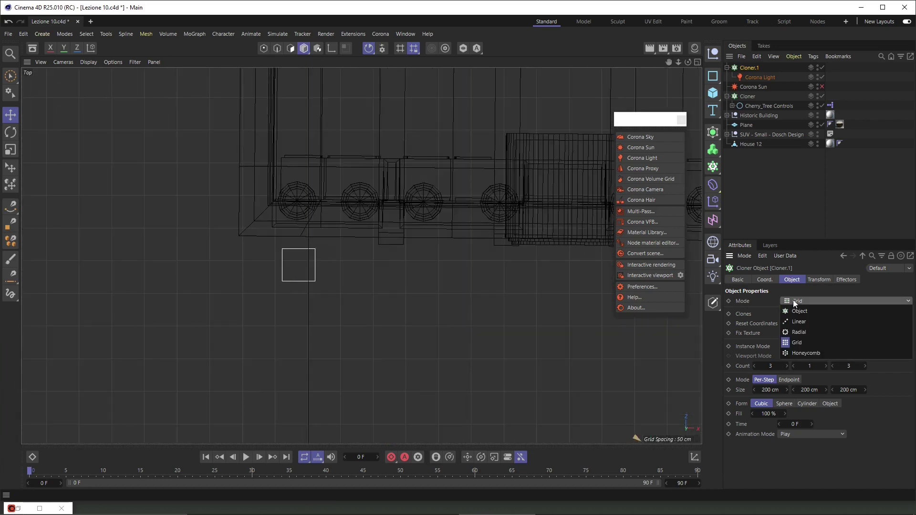
left_click(795, 325)
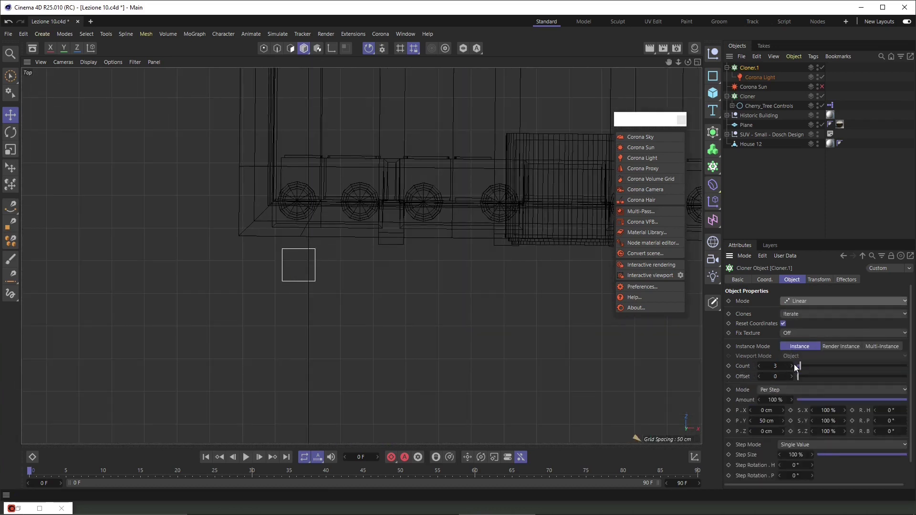
left_click_drag(799, 366, 804, 371)
scroll(123, 252, "down", 5)
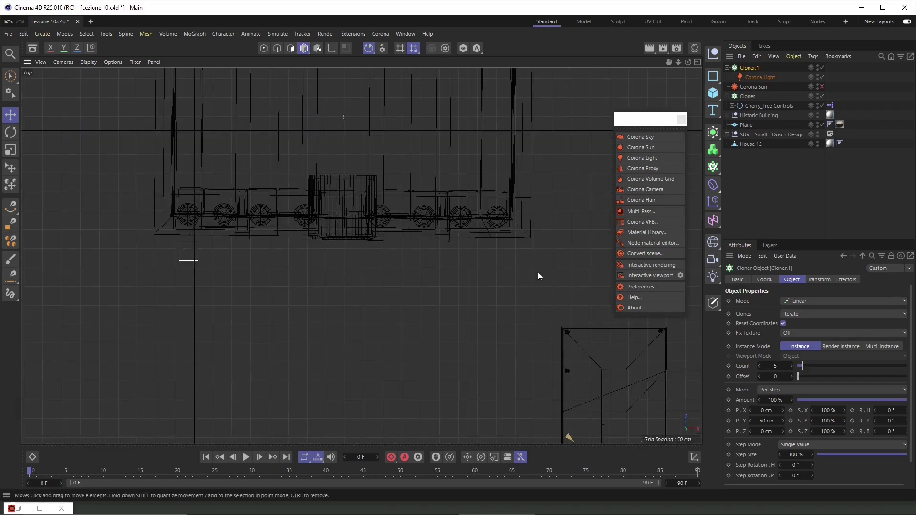
left_click_drag(803, 366, 806, 366)
scroll(446, 357, "down", 3)
Move the light cloner up to the building front in the Top view.
middle_click(425, 326)
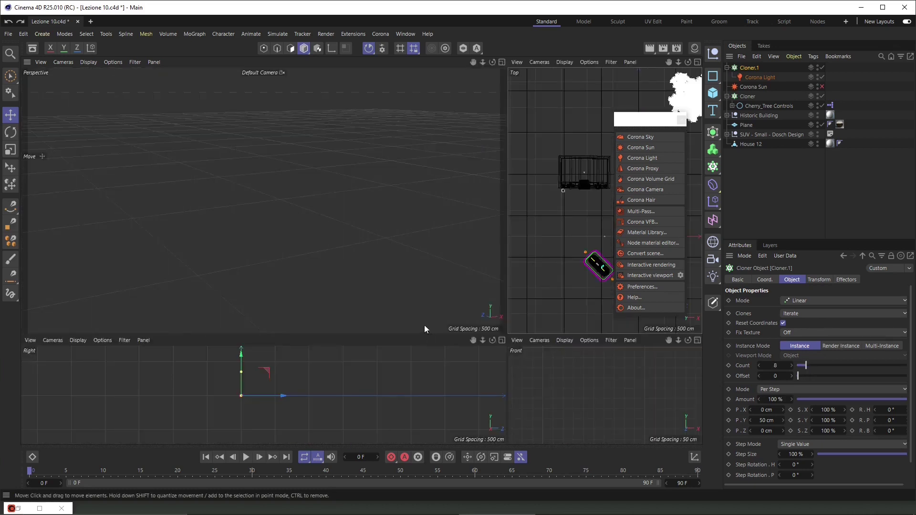
middle_click(516, 251)
scroll(442, 385, "up", 3)
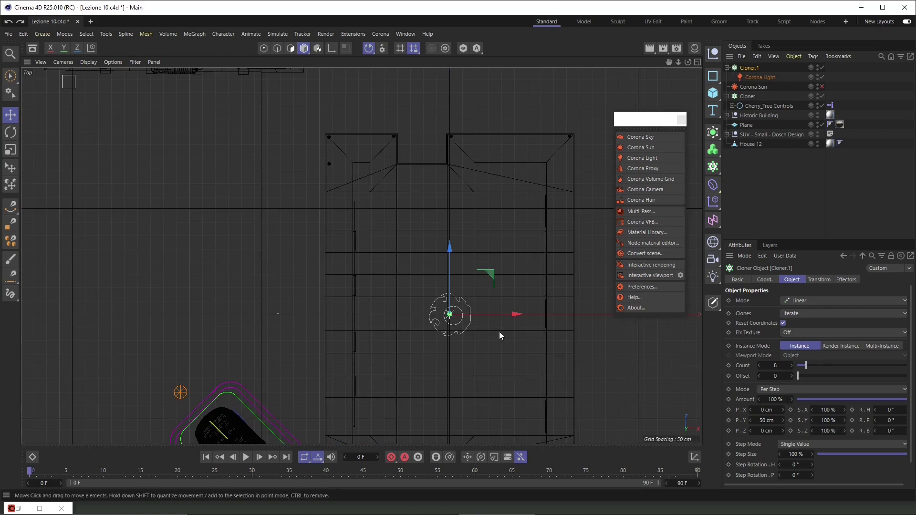
scroll(499, 331, "down", 2)
left_click_drag(508, 282, 416, 213)
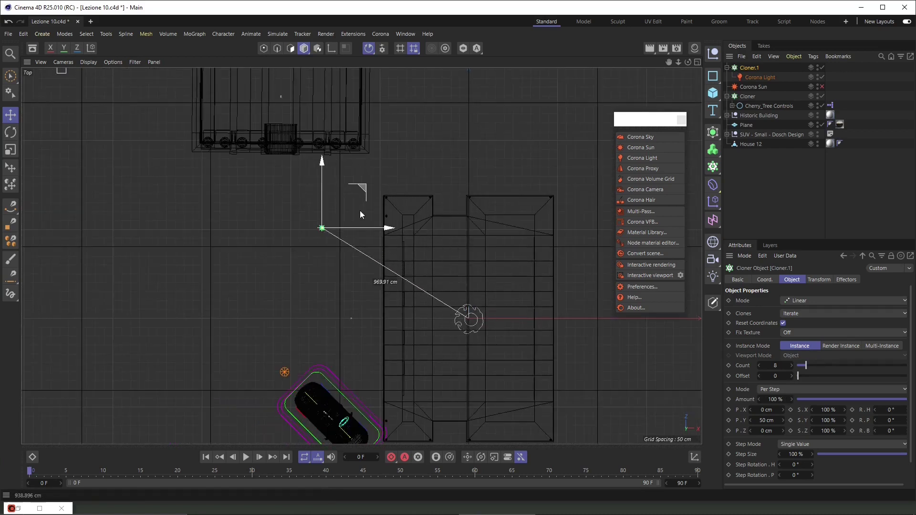
scroll(329, 225, "down", 3)
scroll(329, 224, "up", 5)
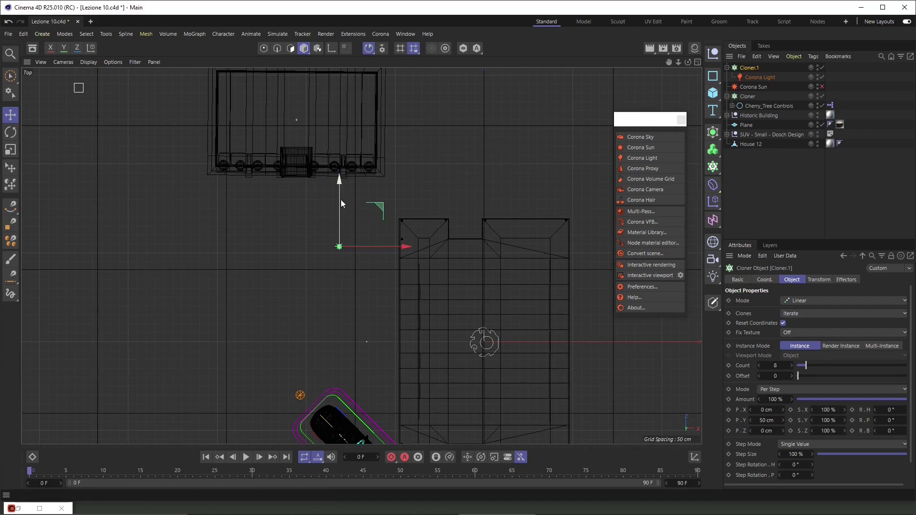
left_click_drag(340, 200, 364, 124)
scroll(344, 205, "up", 5)
scroll(372, 225, "down", 3)
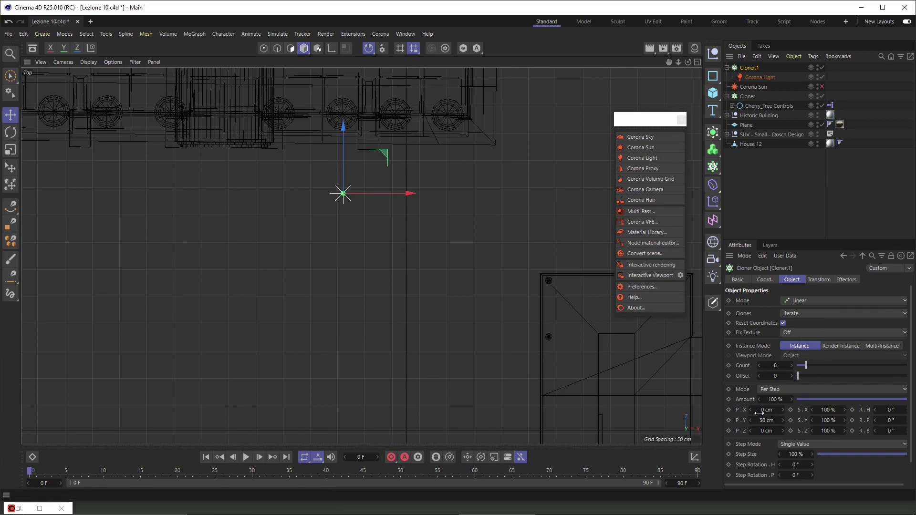
Spread the light clones apart along X and shift the row left under the building.
left_click_drag(759, 413, 798, 413)
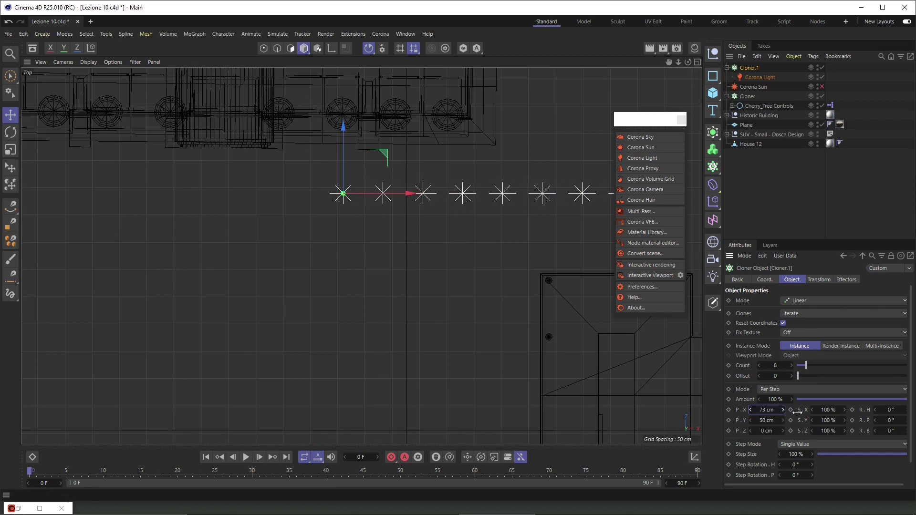
scroll(568, 257, "down", 2)
left_click_drag(460, 217, 222, 220)
scroll(283, 262, "down", 2)
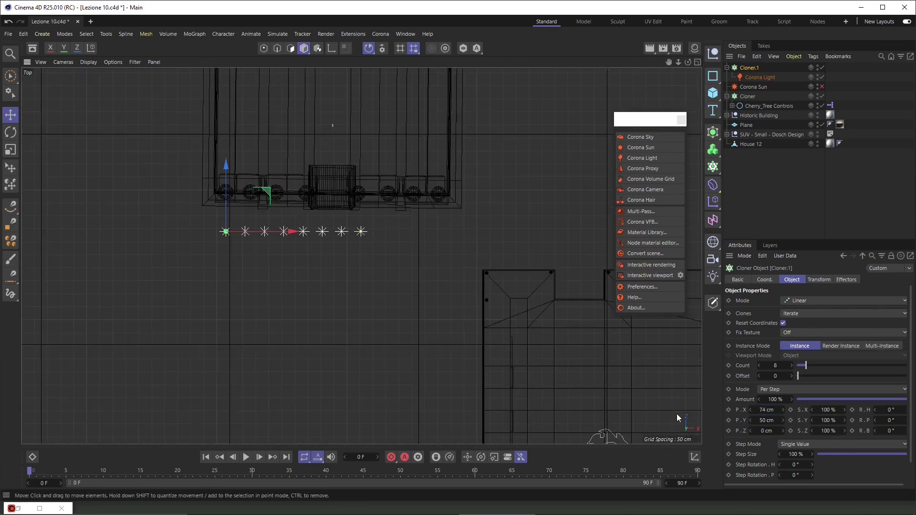
scroll(222, 158, "down", 3)
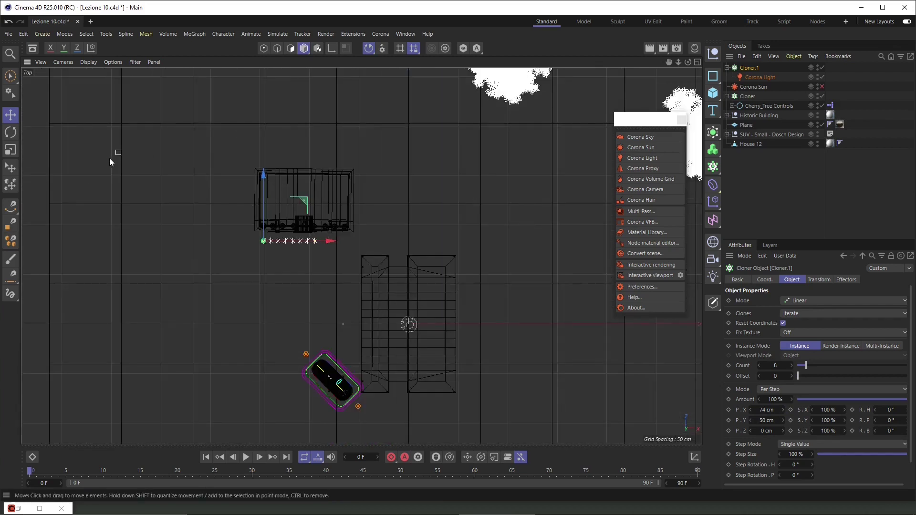
scroll(296, 241, "up", 5)
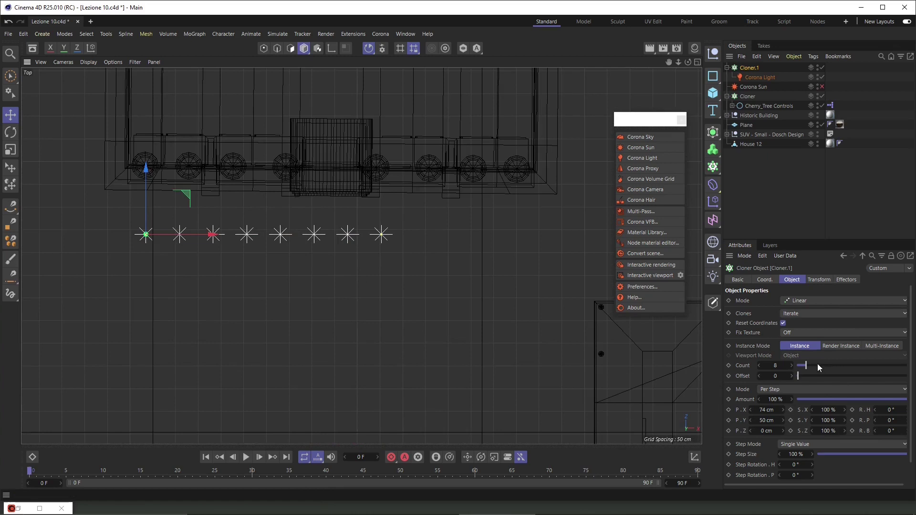
left_click_drag(774, 408, 792, 413)
Set the cloner's P.Y to 0 cm and switch spacing to End Point, spanning 819 cm.
middle_click(426, 278)
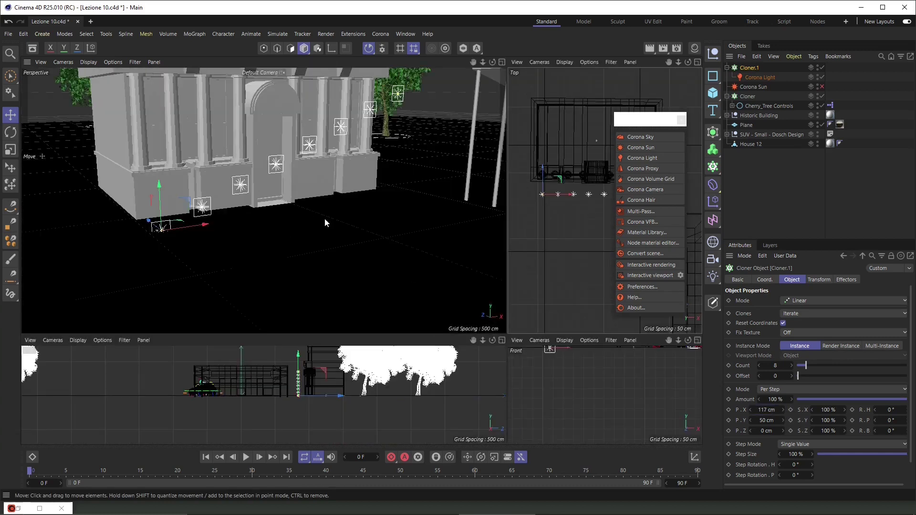
scroll(572, 391, "up", 10)
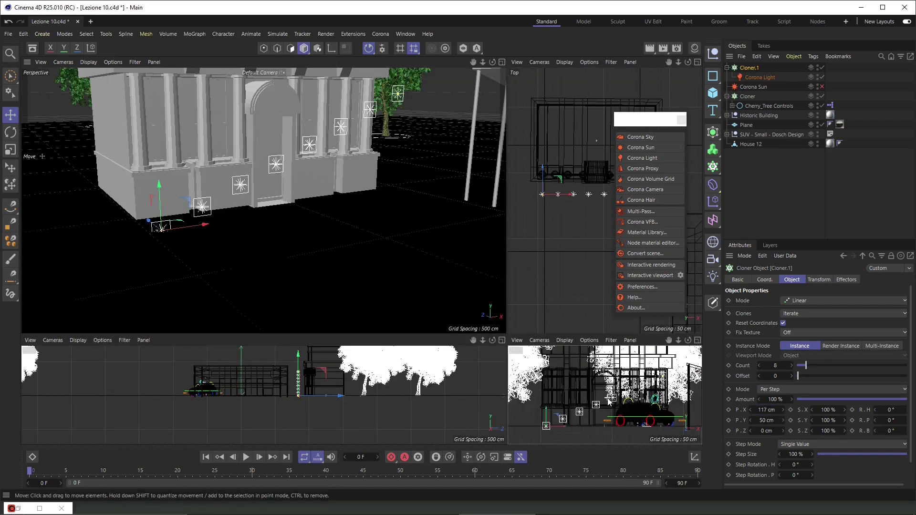
scroll(610, 403, "down", 2)
left_click_drag(751, 420, 733, 426)
left_click(759, 420)
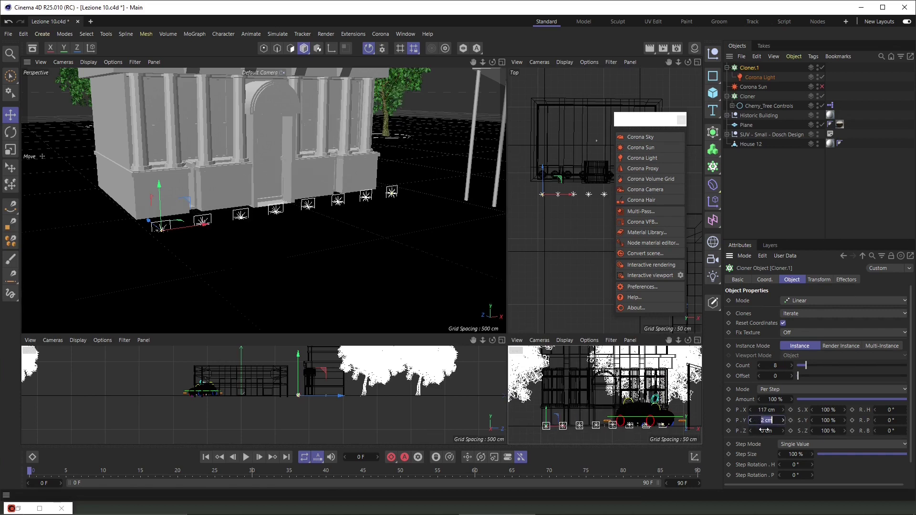
type("0")
key("Return")
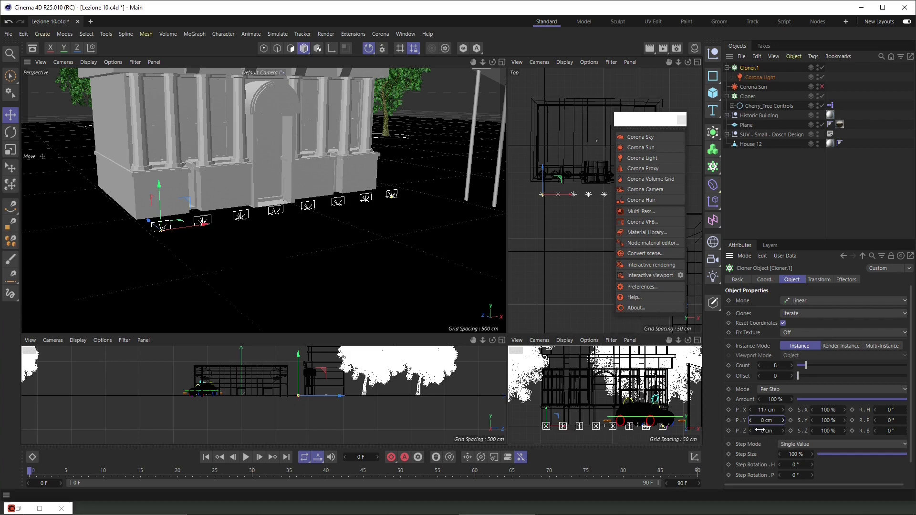
left_click(833, 390)
left_click(833, 380)
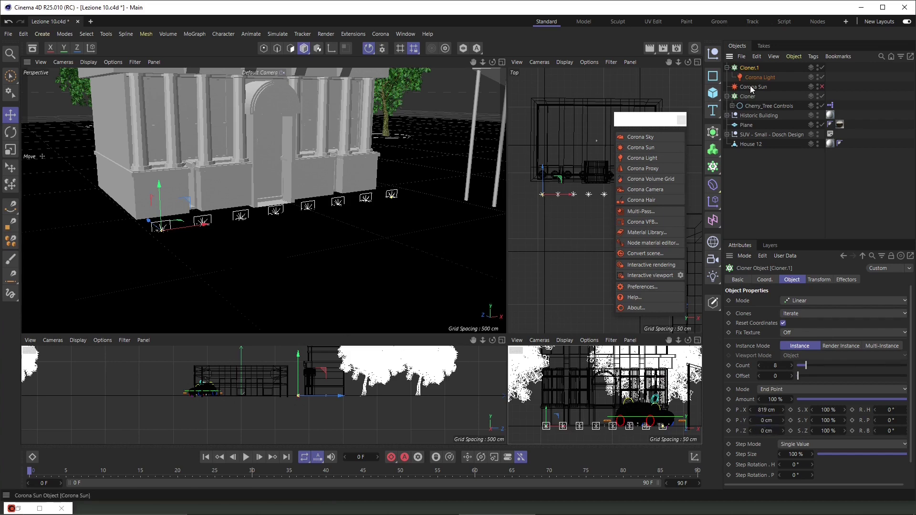
Rotate the light cloner so the lights face up toward the facade.
left_click(11, 132)
left_click_drag(167, 216, 170, 251)
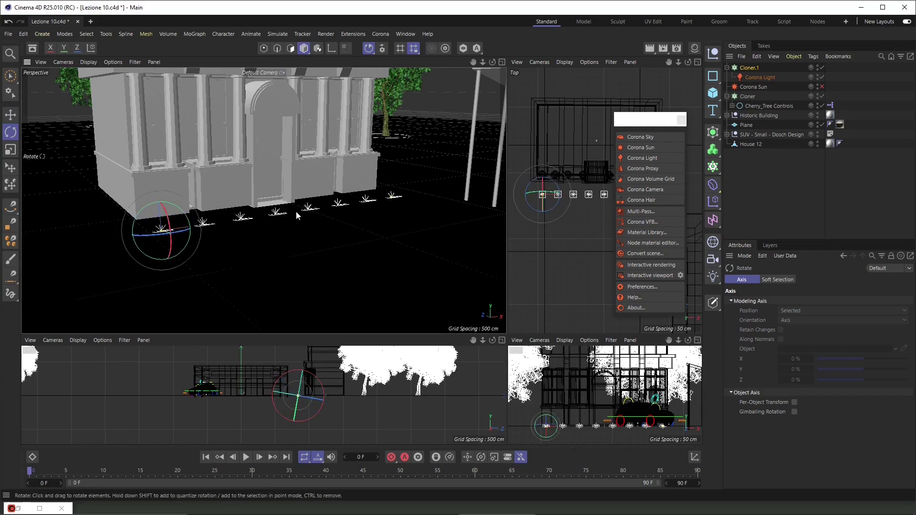
left_click_drag(372, 181, 350, 205, "alt")
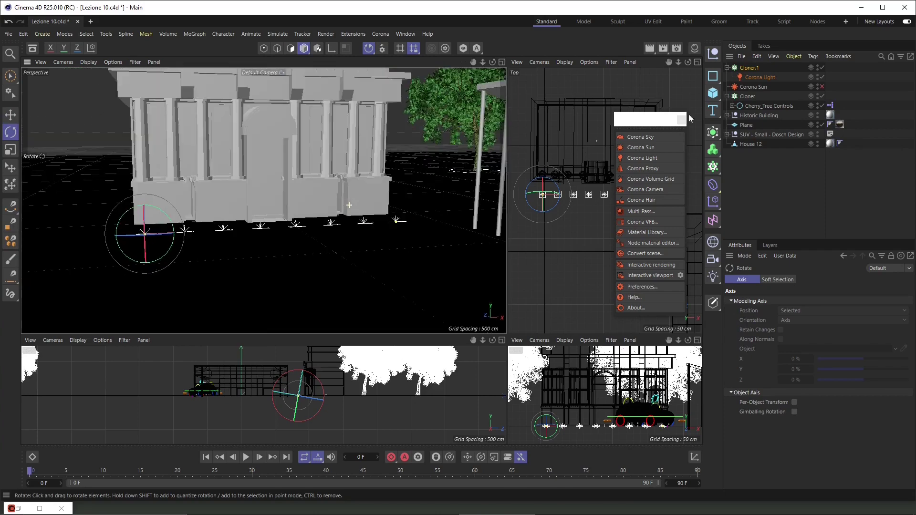
Set the Corona Light's Directionality to 82%.
left_click(756, 77)
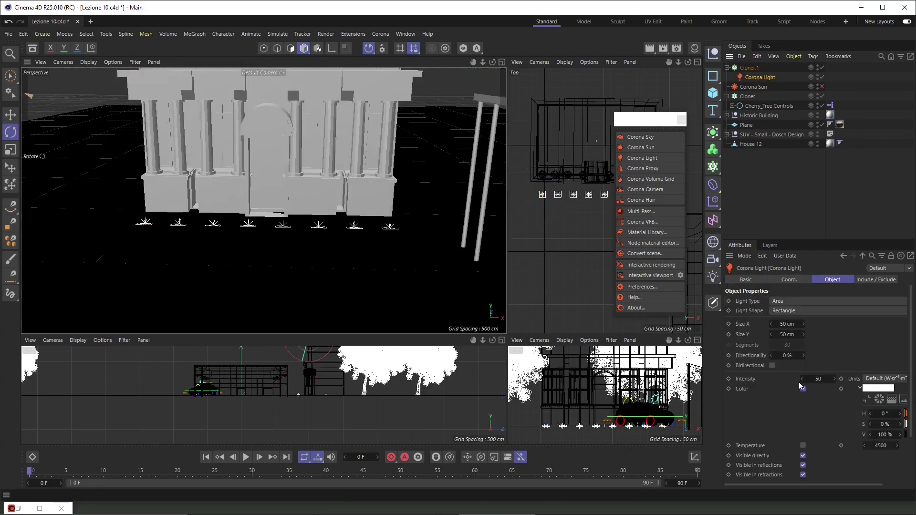
left_click_drag(787, 356, 756, 357)
scroll(271, 179, "up", 5)
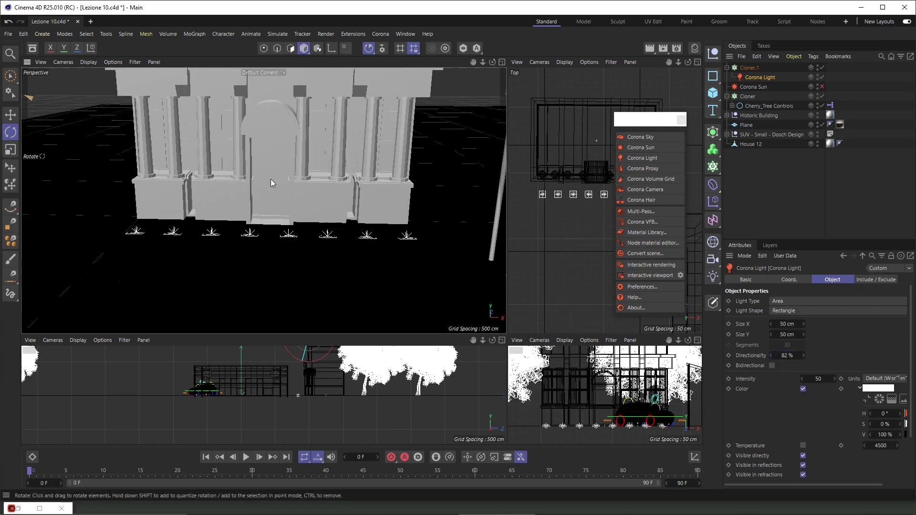
left_click_drag(260, 207, 280, 207, "alt")
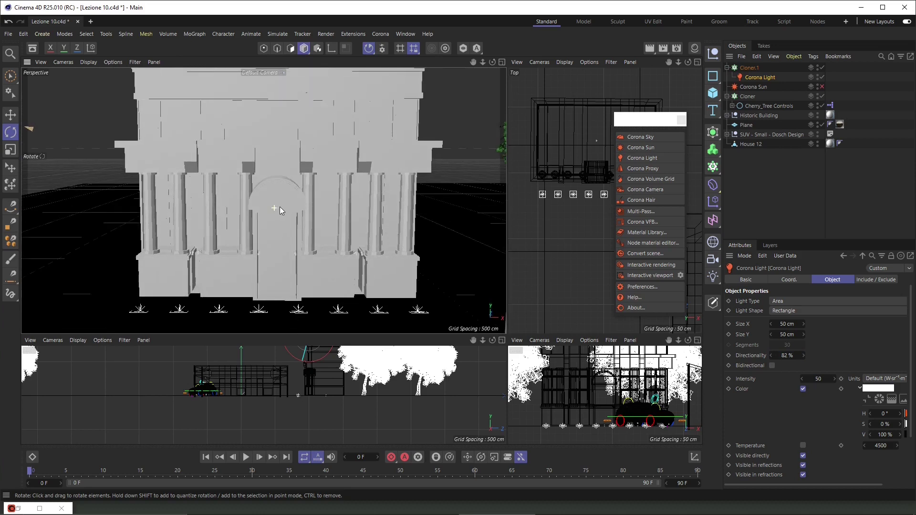
Start the Corona interactive viewport render and orbit to view the uplit facade.
left_click(640, 275)
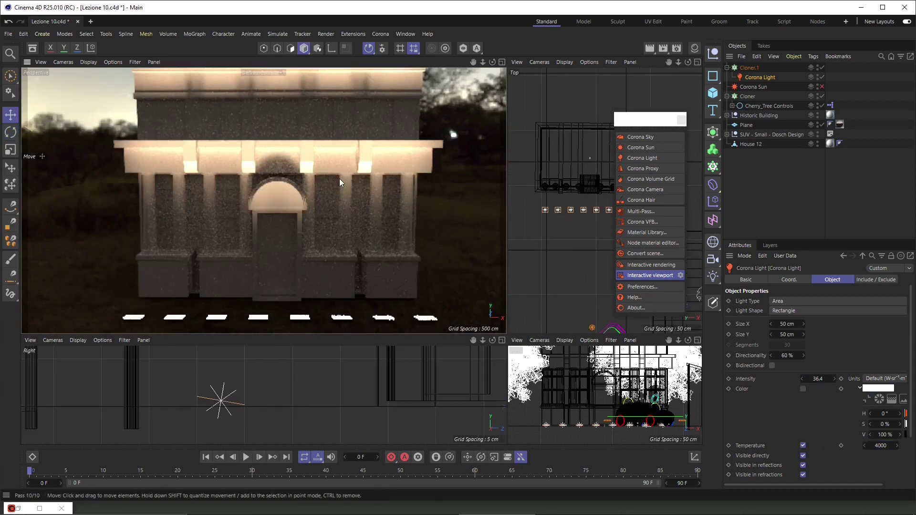
left_click_drag(247, 225, 266, 220, "alt")
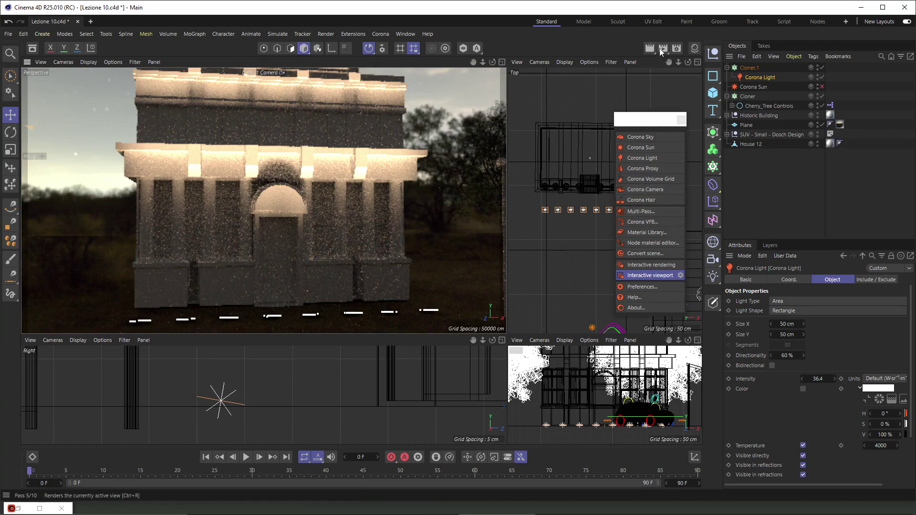
Add a Corona Volume Material through the Material Manager's Corona create menu.
left_click(695, 49)
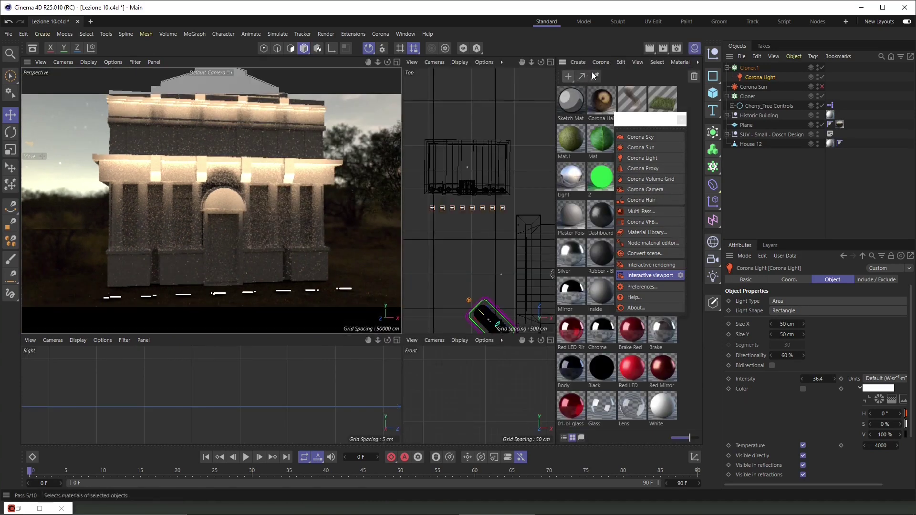
left_click(601, 63)
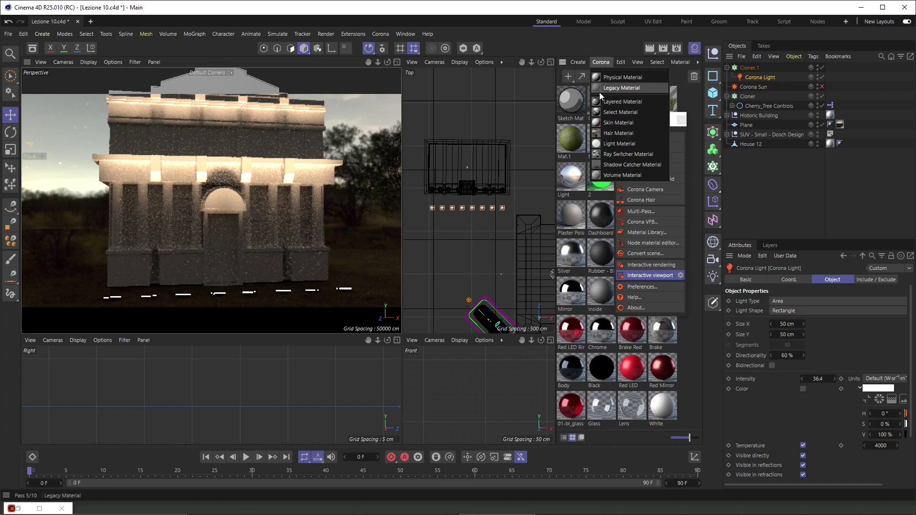
left_click(548, 109)
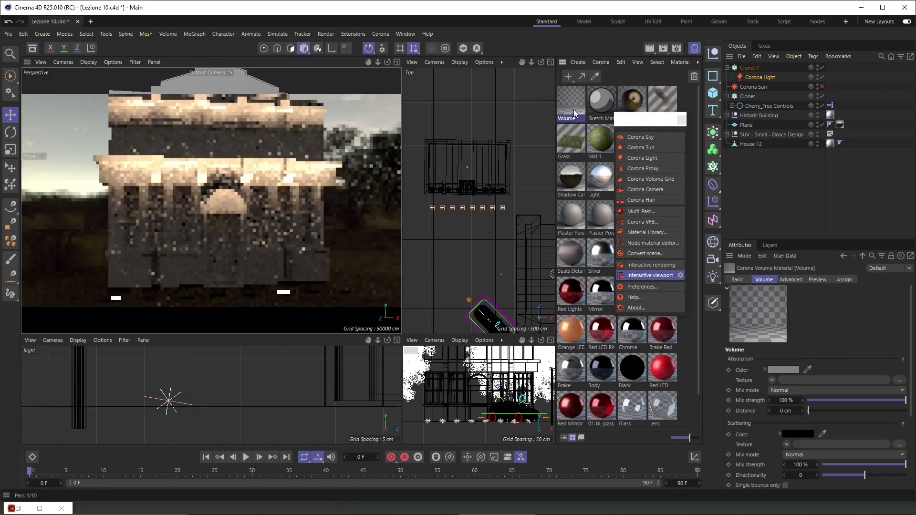
left_click_drag(628, 126, 490, 110)
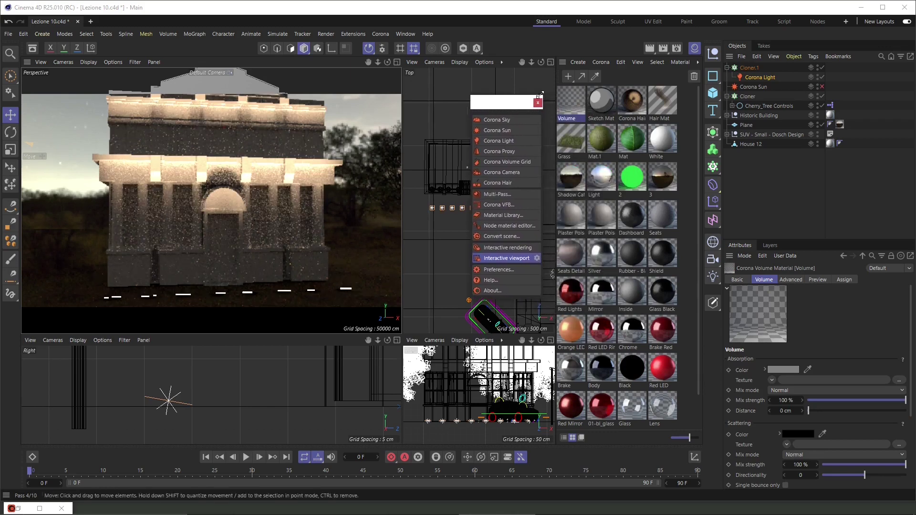
Enable Global volume under Scene environment, link the Volume material to it, and close Render Settings.
left_click(677, 48)
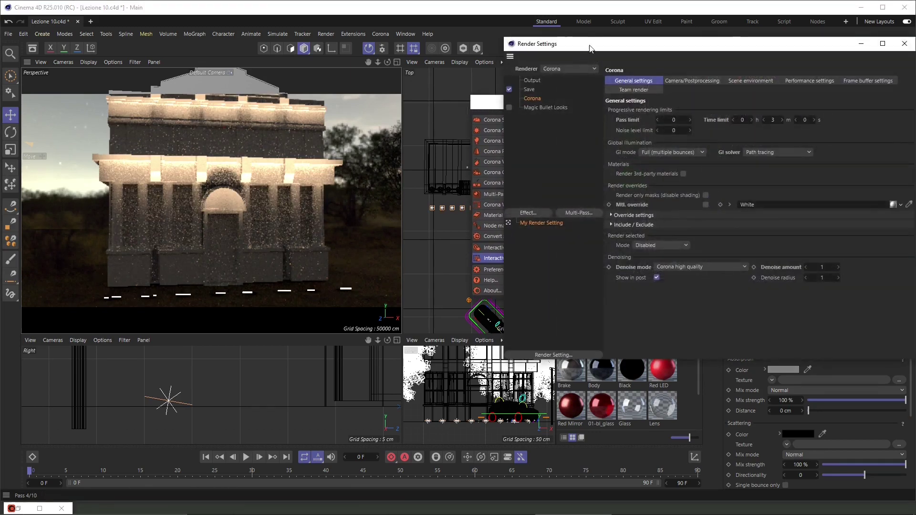
left_click_drag(593, 45, 327, 113)
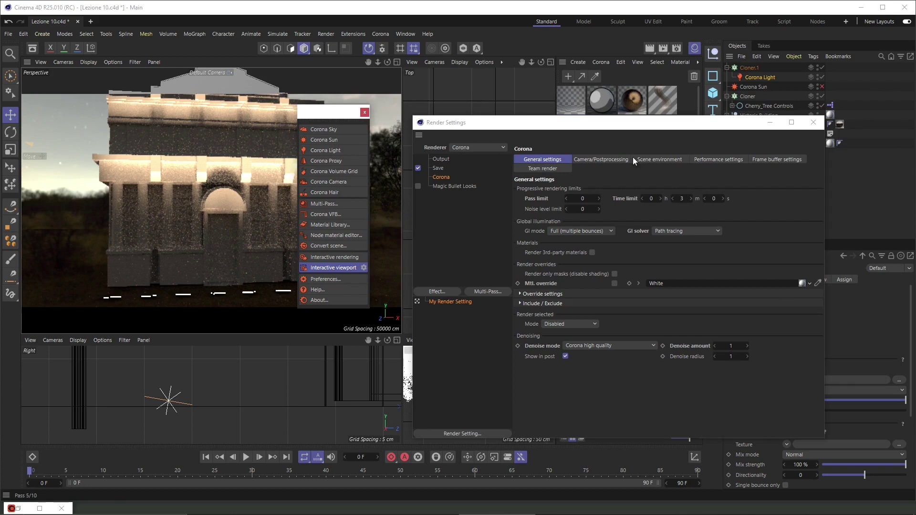
left_click(662, 160)
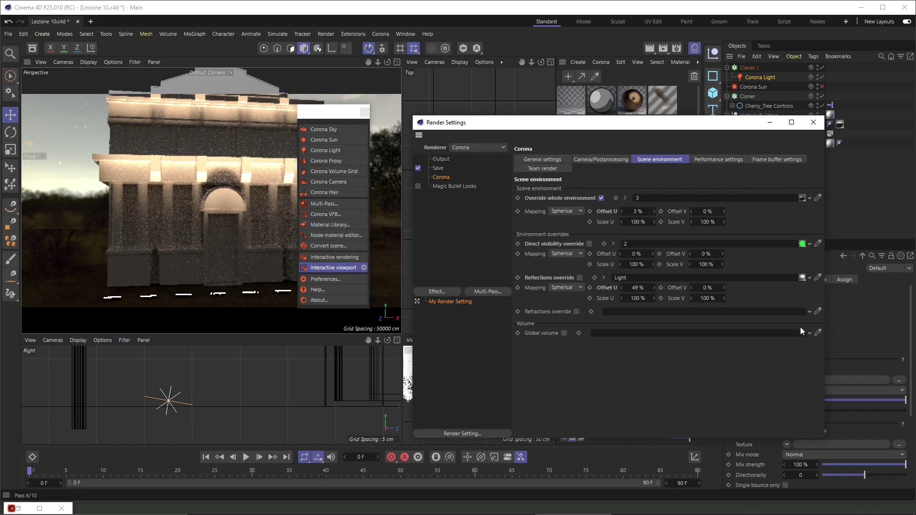
left_click(563, 333)
left_click_drag(595, 124, 293, 96)
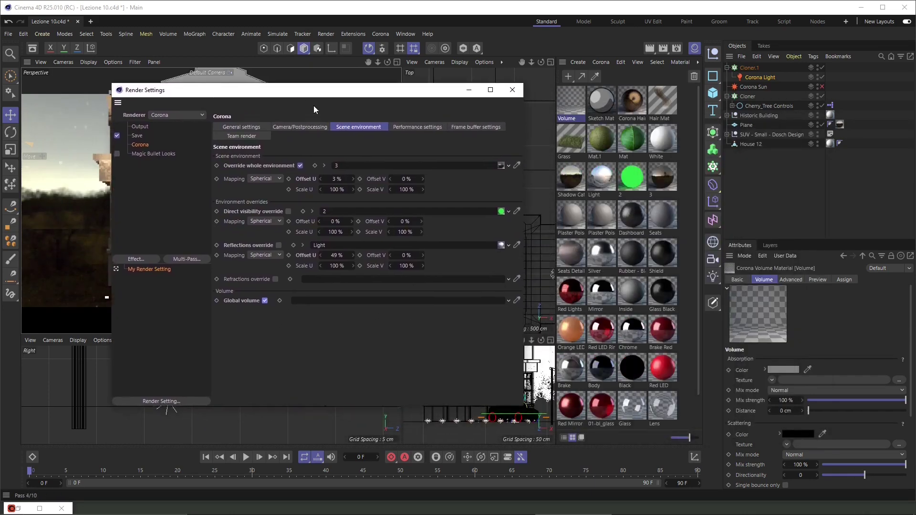
left_click_drag(567, 102, 396, 309)
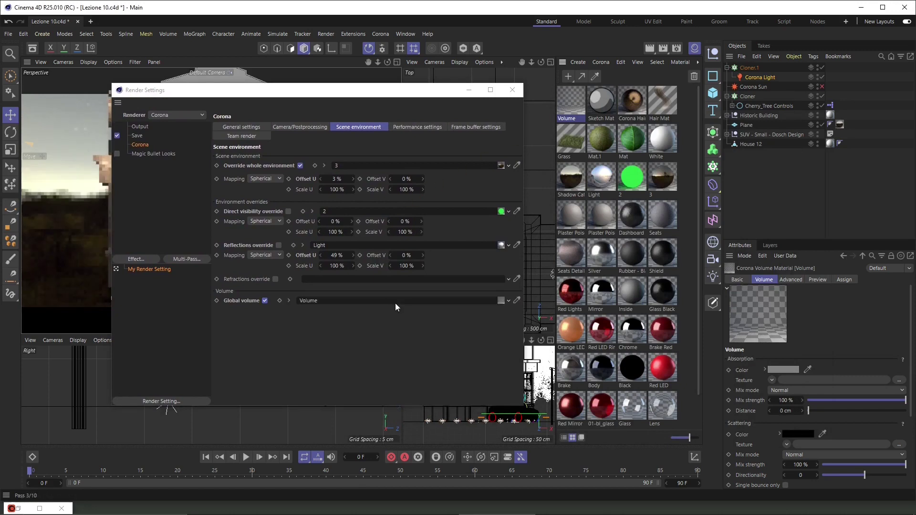
left_click(519, 93)
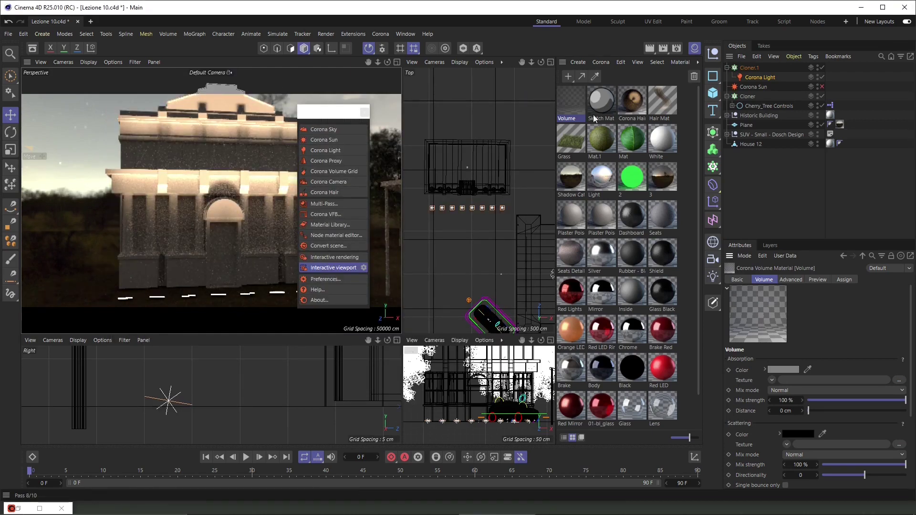
Set the fog's Absorption Distance to 62 cm and restart the interactive viewport render.
scroll(815, 340, "down", 3)
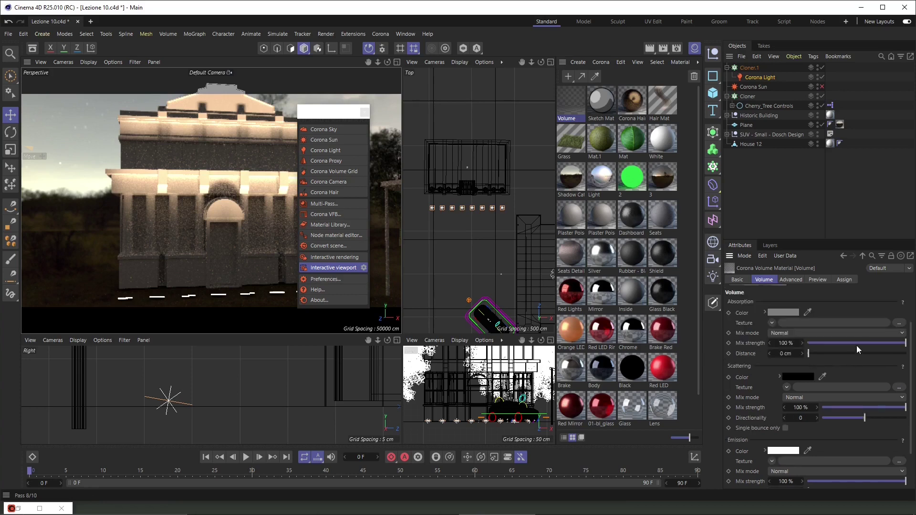
scroll(819, 387, "up", 2)
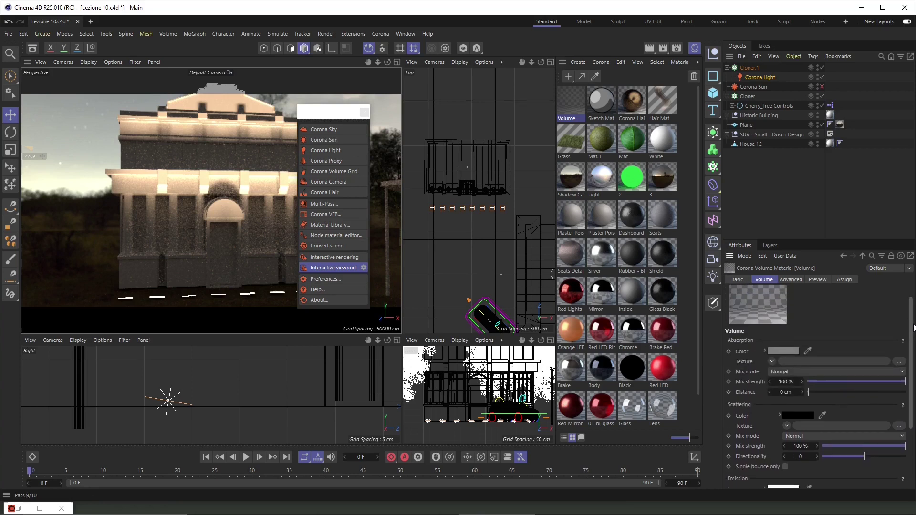
left_click_drag(812, 391, 865, 399)
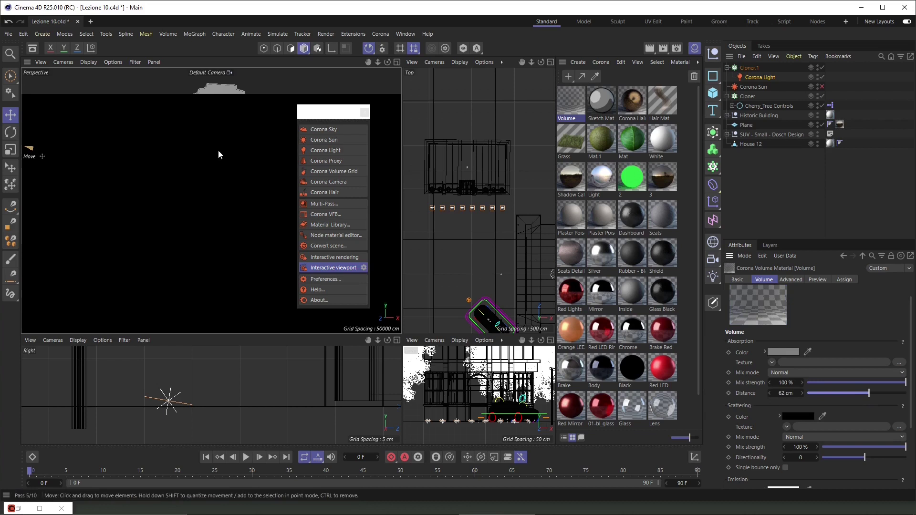
left_click(328, 268)
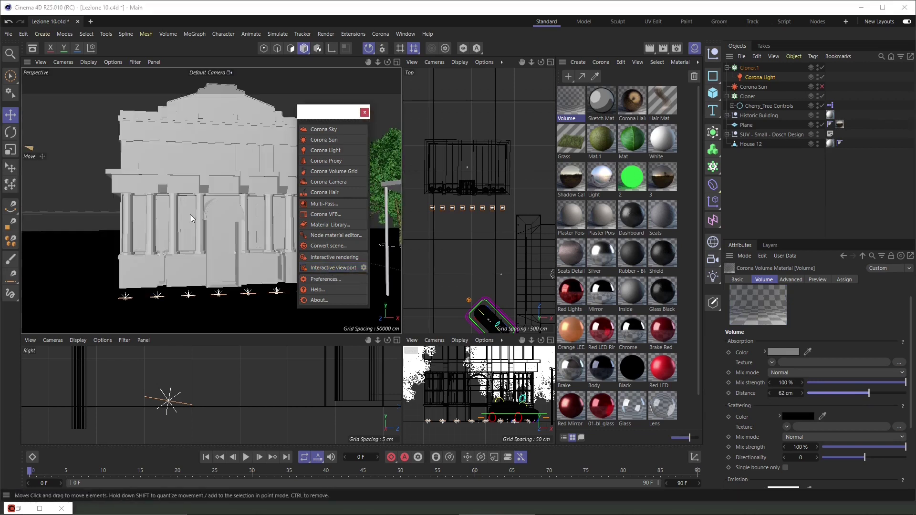
left_click(328, 268)
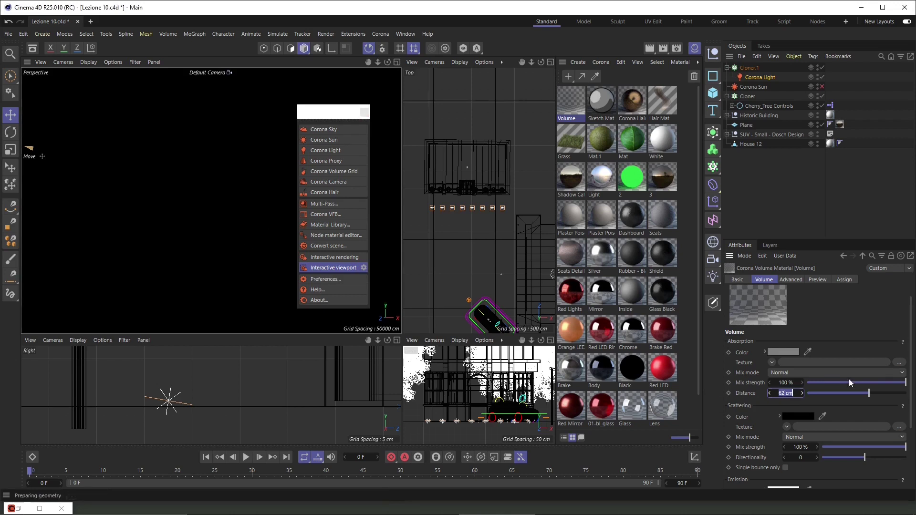
Try fog absorption distances of 10000 cm, then 1000 cm.
left_click(780, 394)
double_click(782, 394)
type("1000")
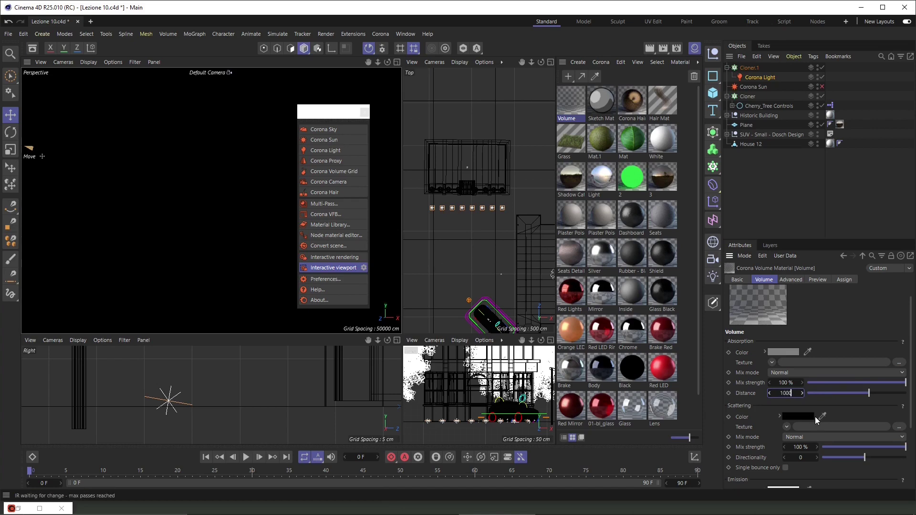
type("0")
key("Return")
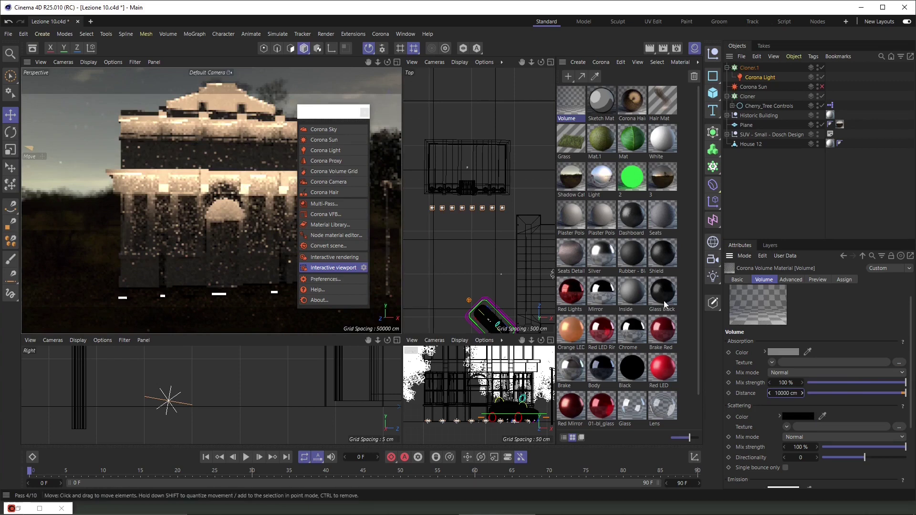
left_click(786, 396)
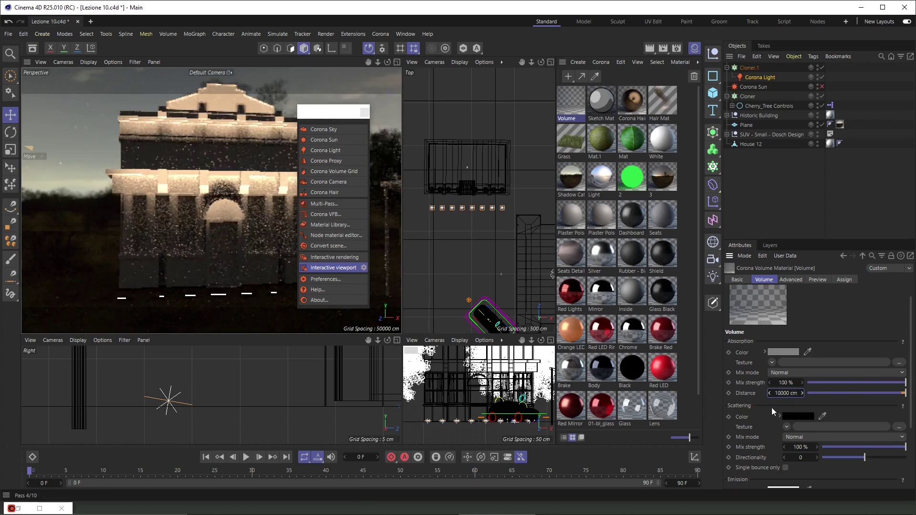
key("BackSpace")
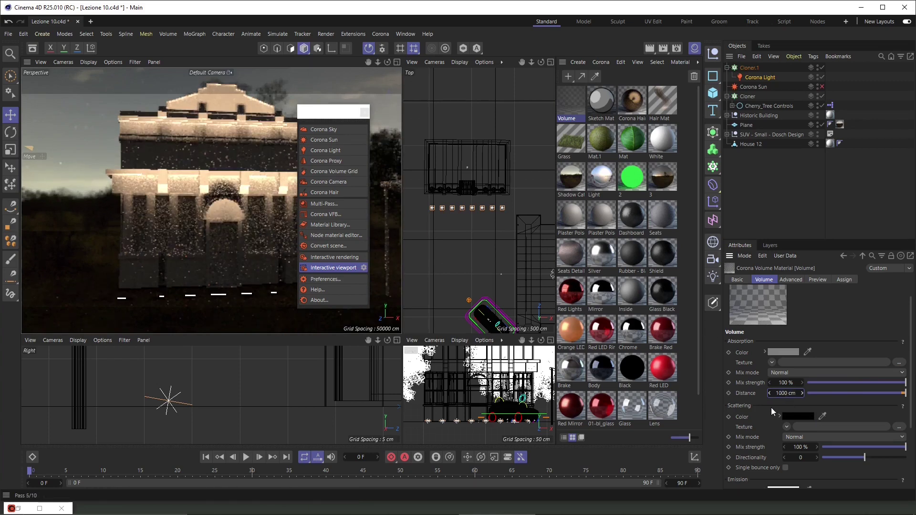
key("Return")
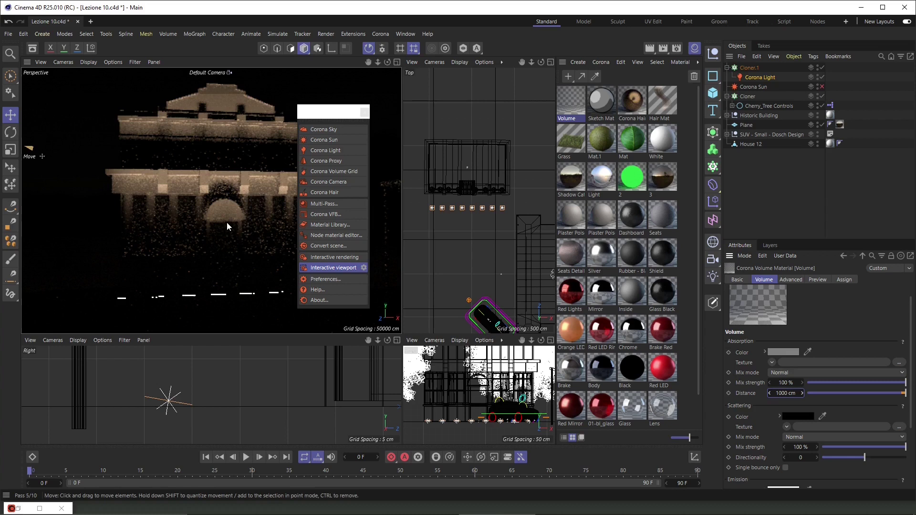
Change the absorption distance to 3000 cm, then settle on 2000 cm.
left_click(782, 394)
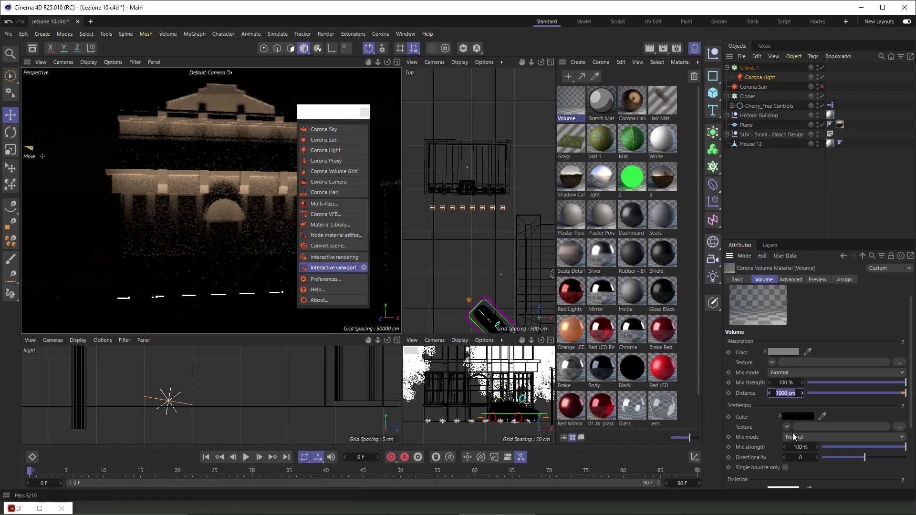
left_click(782, 396)
key("BackSpace")
type("3")
key("Return")
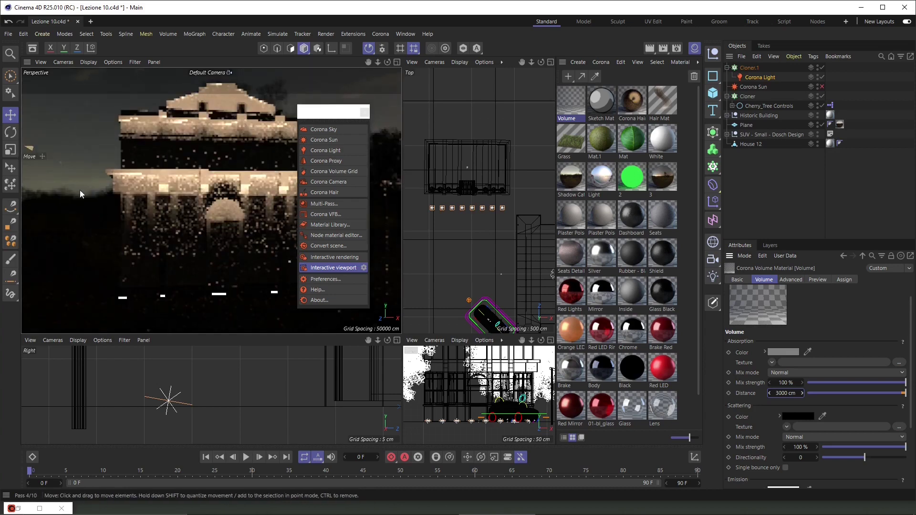
left_click(780, 393)
left_click(779, 393)
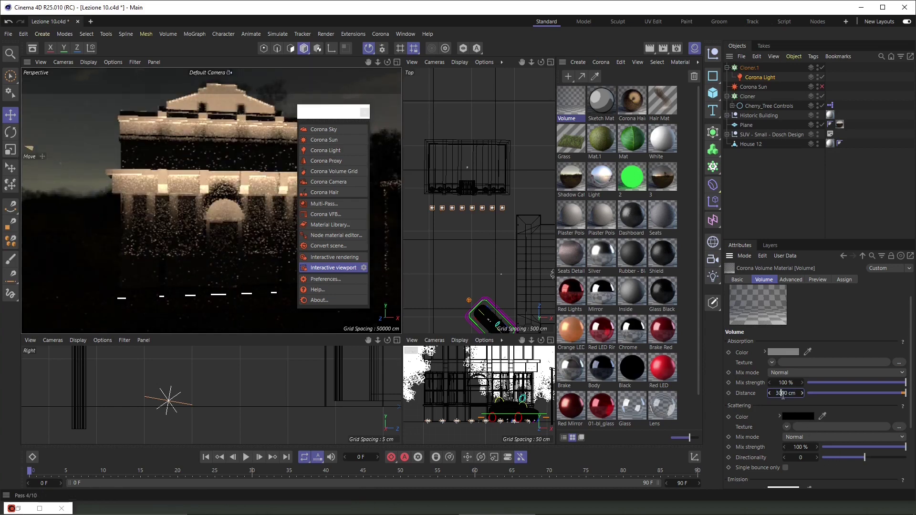
key("BackSpace")
type("2")
key("Return")
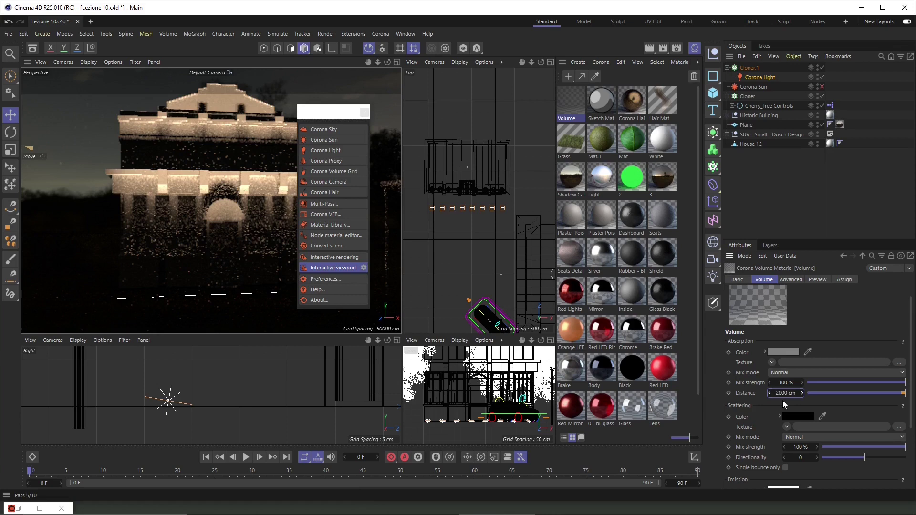
Move the Corona palette aside, orbit closer on the building, and open the Scattering Color picker.
left_click_drag(341, 111, 467, 114)
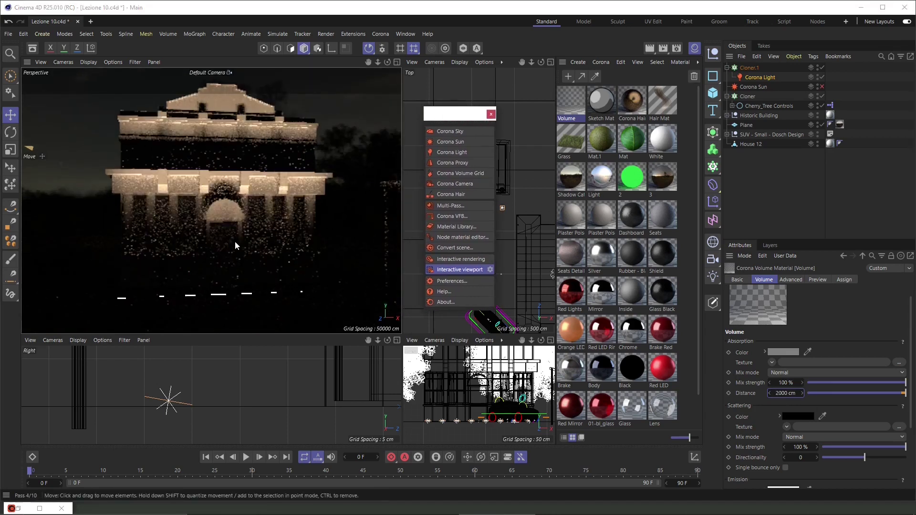
mouse_move(229, 253)
left_mouse_down("alt")
mouse_move(233, 242)
mouse_move(233, 254)
mouse_move(246, 256)
left_mouse_up("alt")
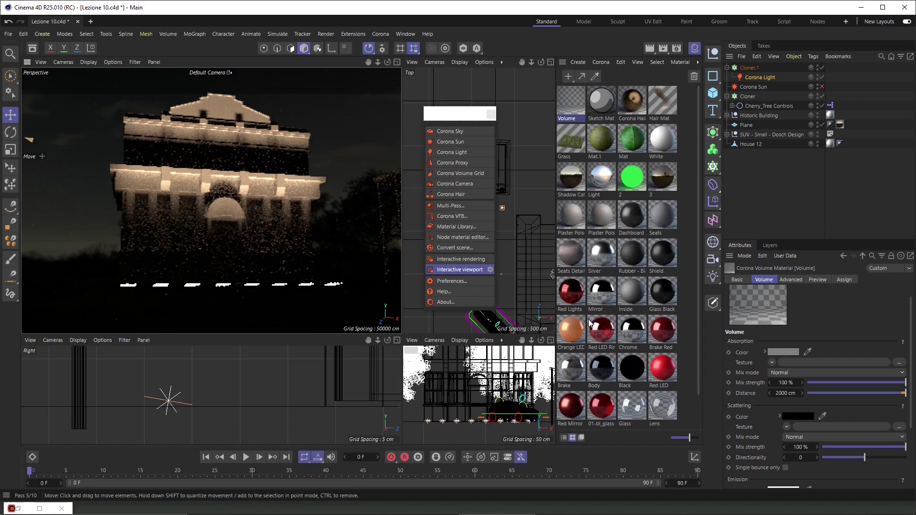
left_click(803, 413)
left_click_drag(802, 413, 726, 245)
Set the scattering colour to grey at 30% value (RGB 77), then select Cloner.1.
left_click_drag(765, 333, 756, 334)
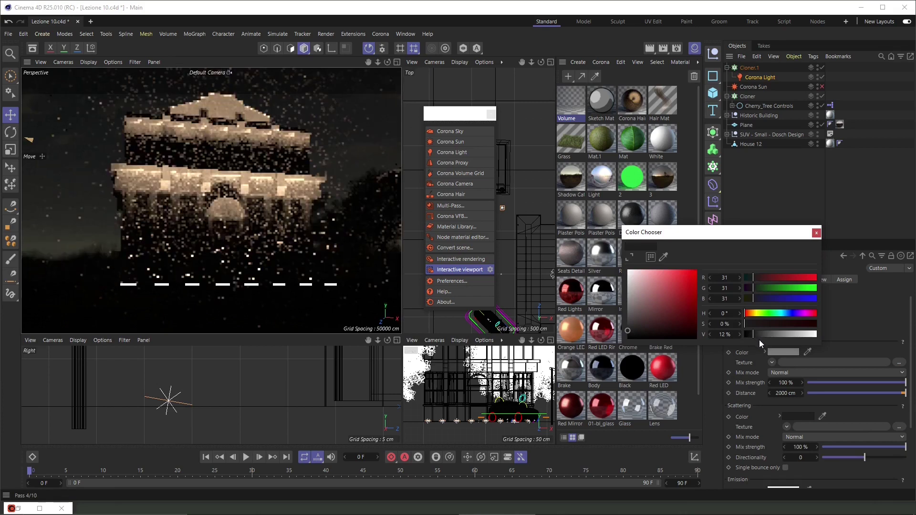
left_click(766, 334)
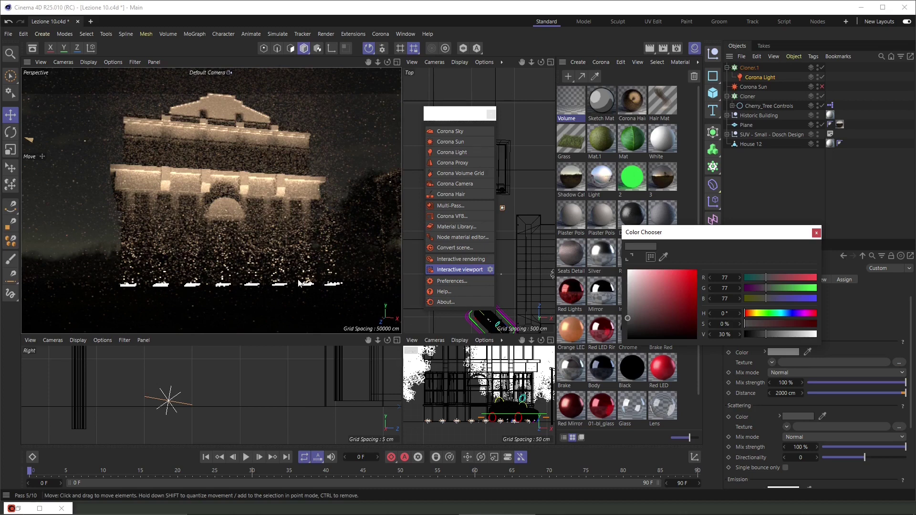
left_click(281, 231)
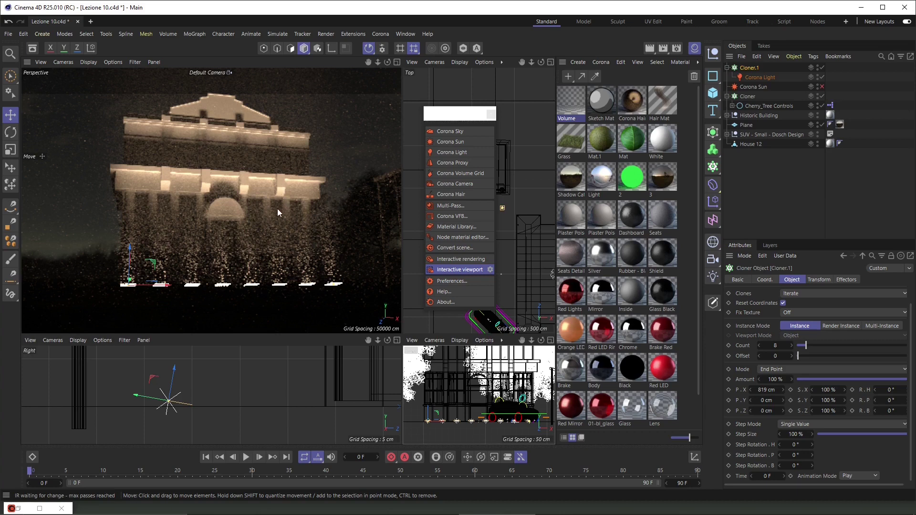
Make the Volume material's fog emission colour cyan.
left_click(751, 77)
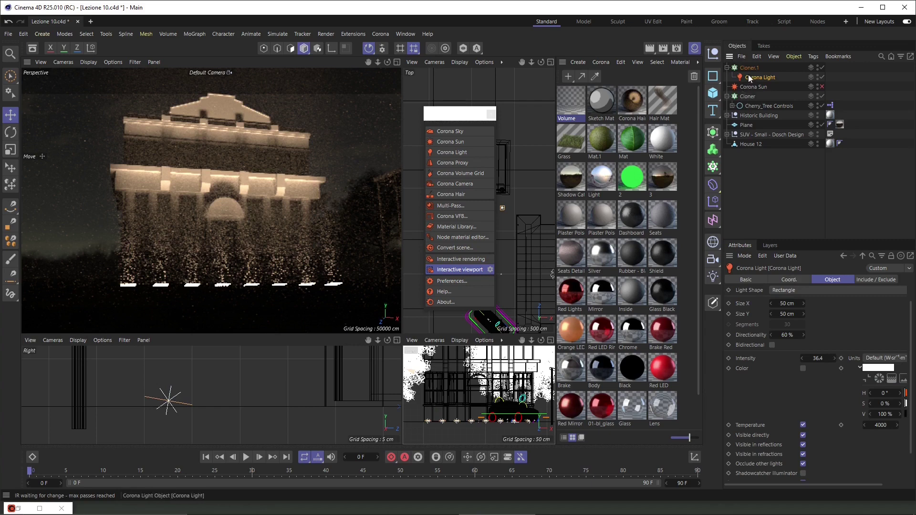
left_click(576, 95)
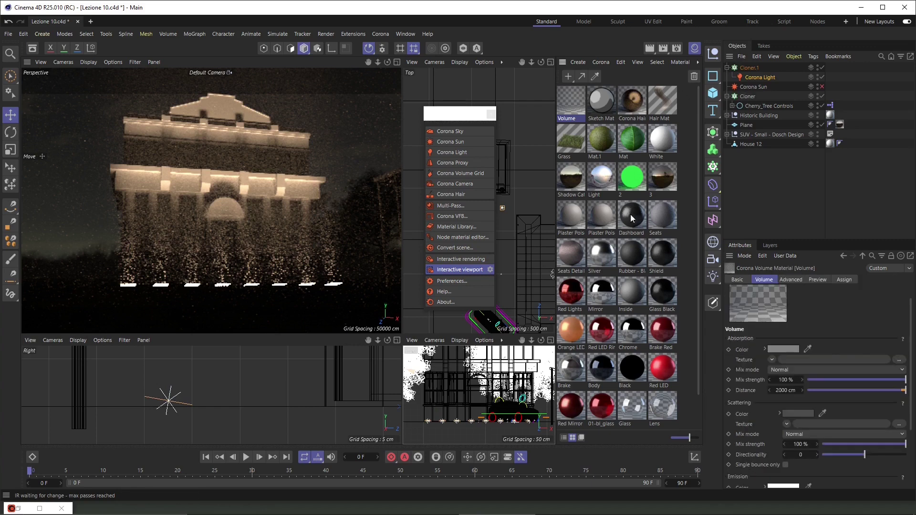
scroll(841, 324, "down", 3)
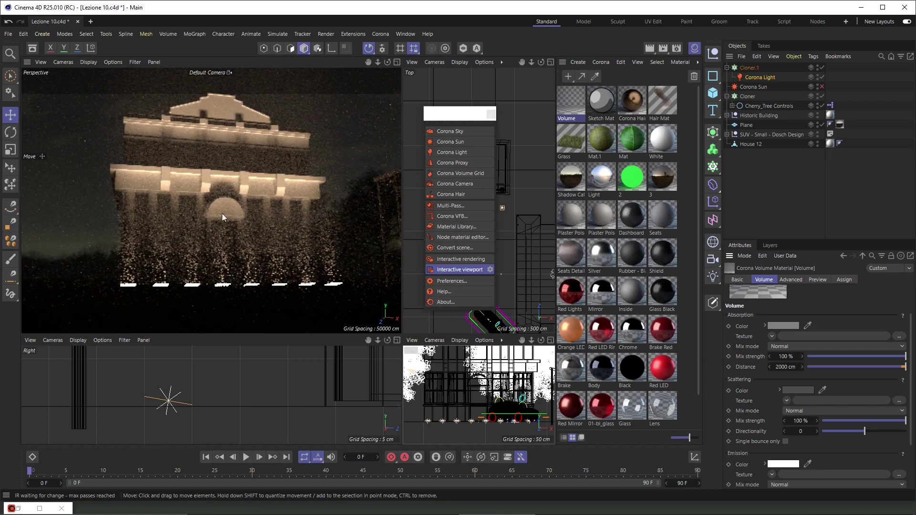
left_click(783, 466)
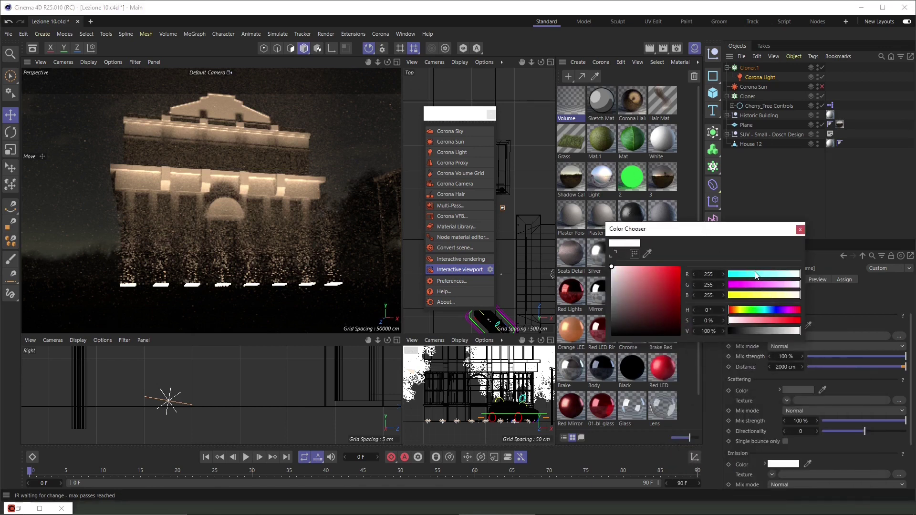
left_click(756, 274)
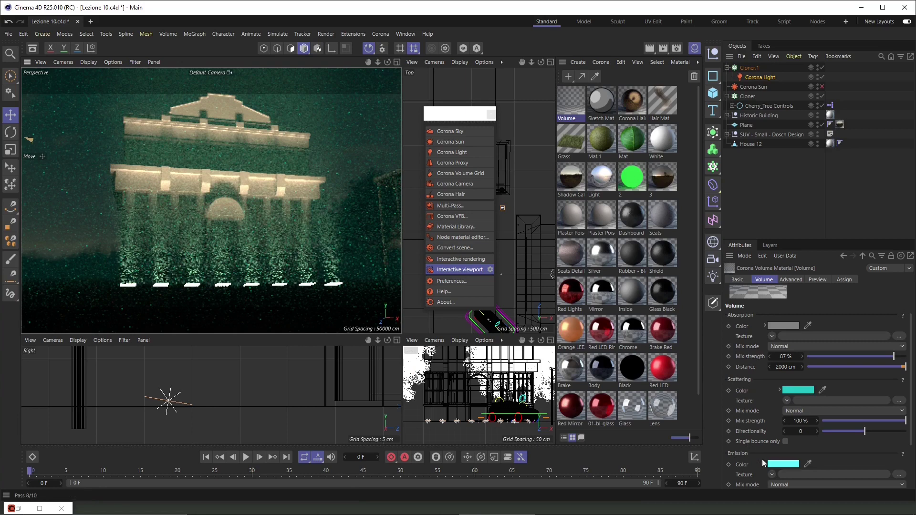
Select the Corona light in the Lezione 09 bedroom scene.
scroll(858, 452, "down", 3)
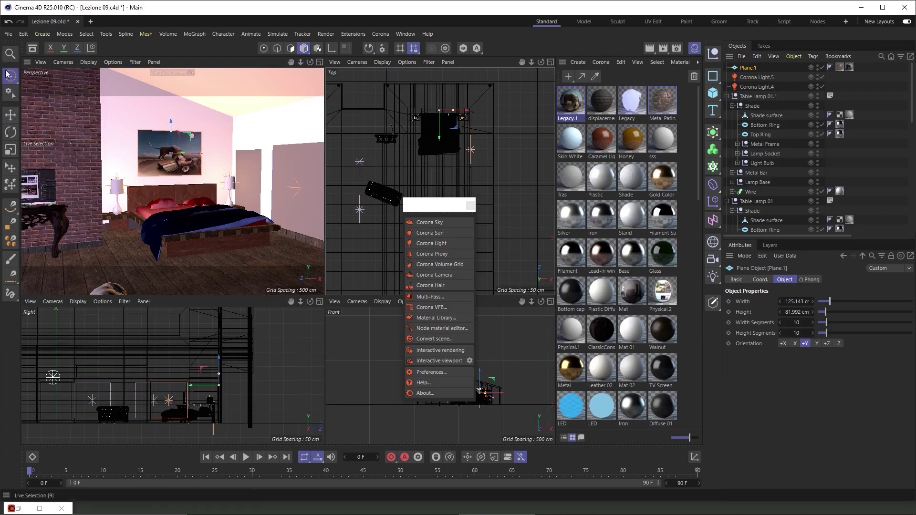
scroll(470, 149, "up", 5)
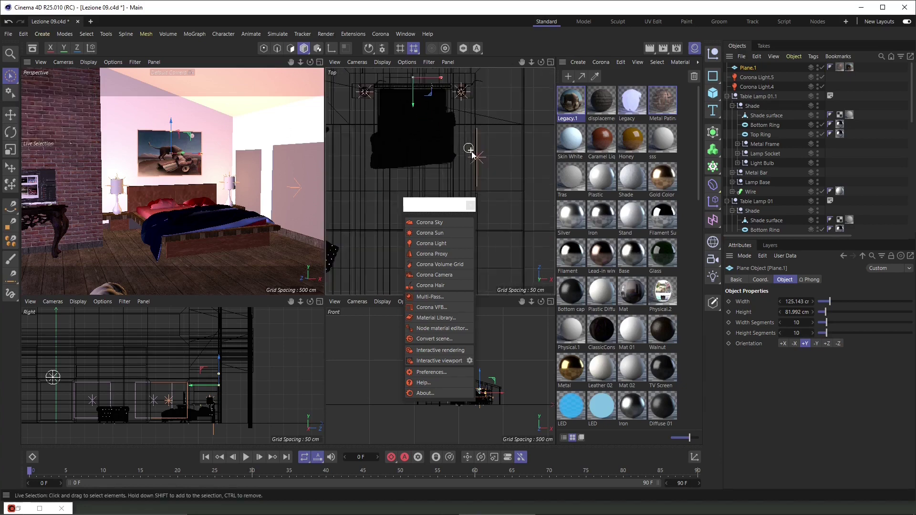
left_click(482, 164)
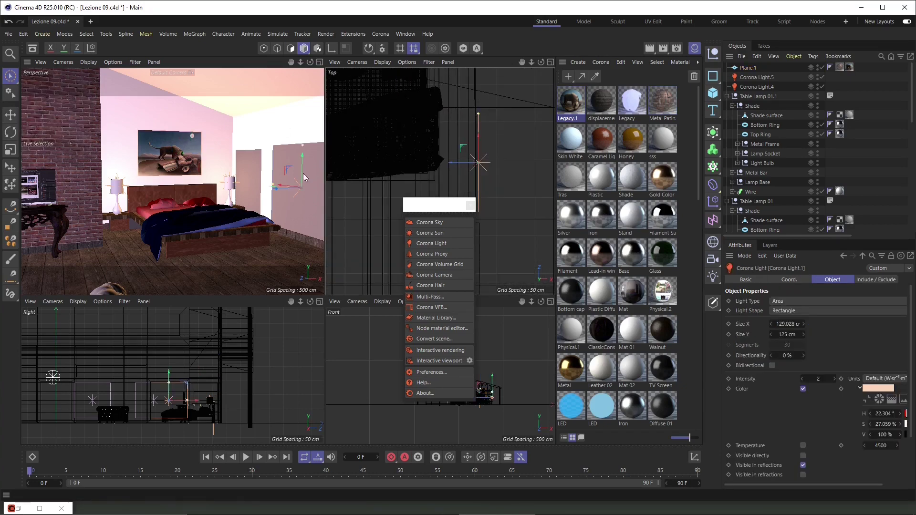